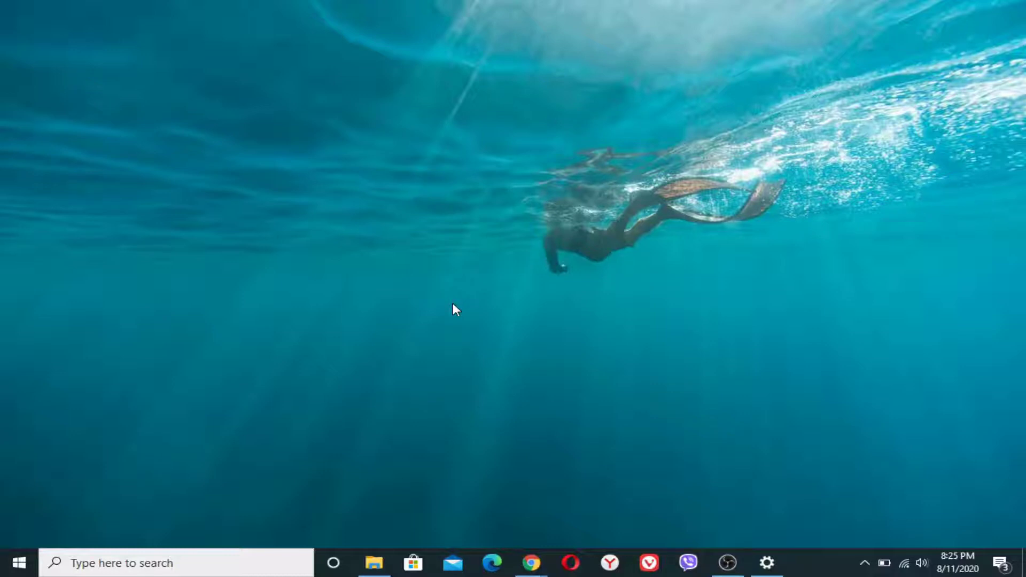
pyautogui.click(531, 563)
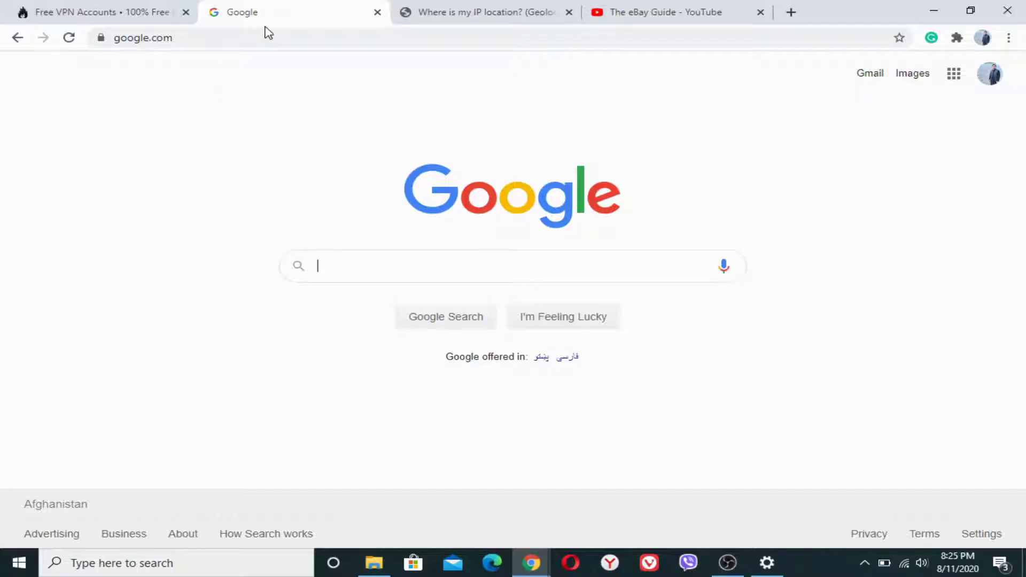
pyautogui.click(272, 33)
pyautogui.write('what is my ip')
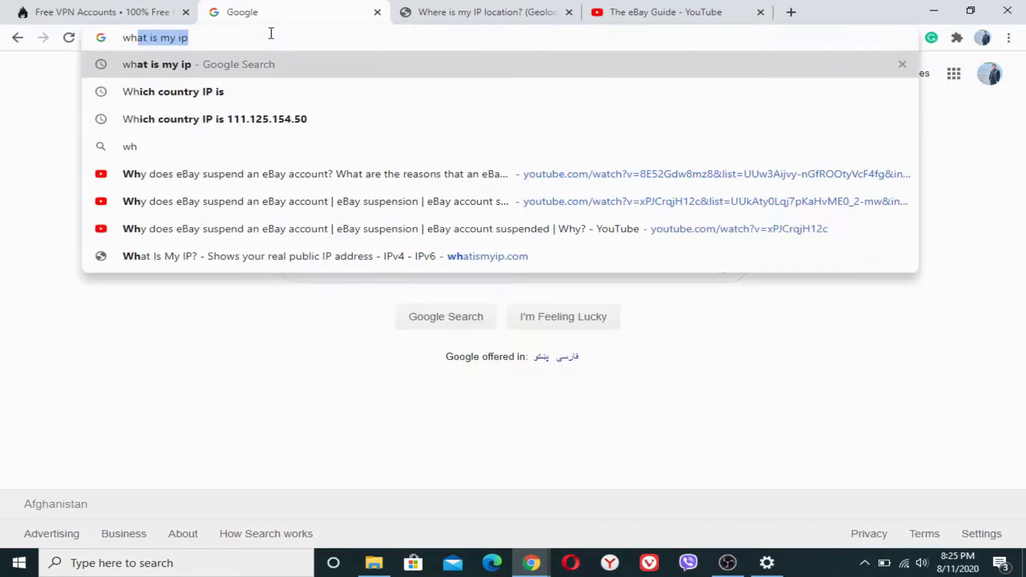
pyautogui.write('at is my ip')
pyautogui.press('Return')
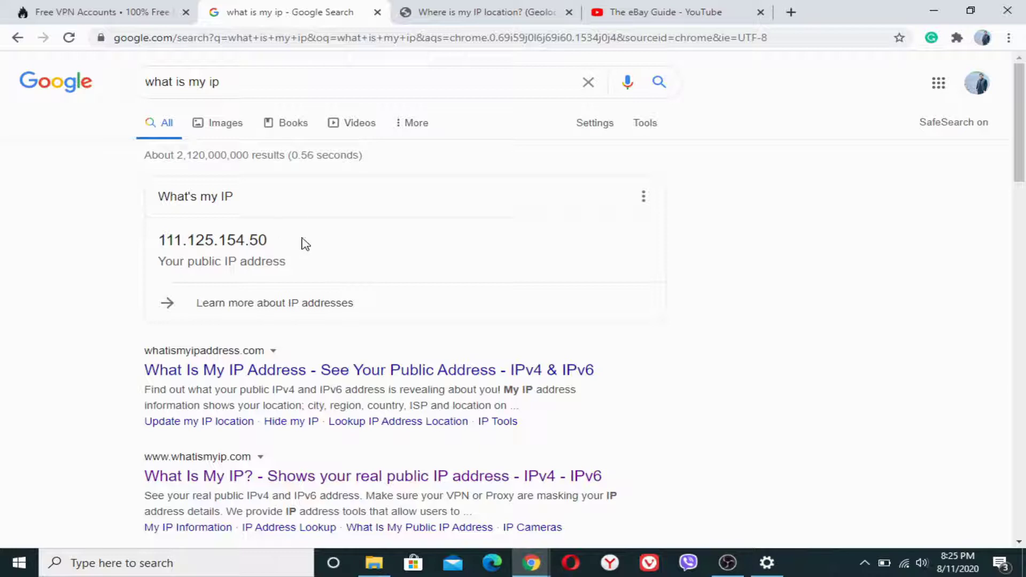
pyautogui.moveTo(281, 244); pyautogui.dragTo(148, 239)
pyautogui.hotkey('ctrl', 'c')
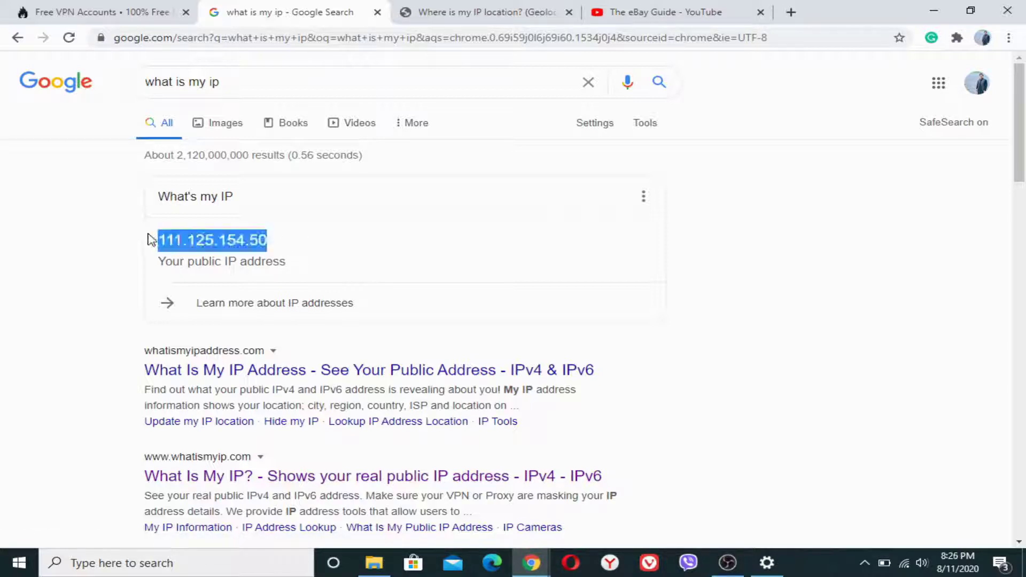
# Step: Look up 111.125.154.50 on iplocation.net, which places it in Kabul, Afghanistan
pyautogui.click(485, 11)
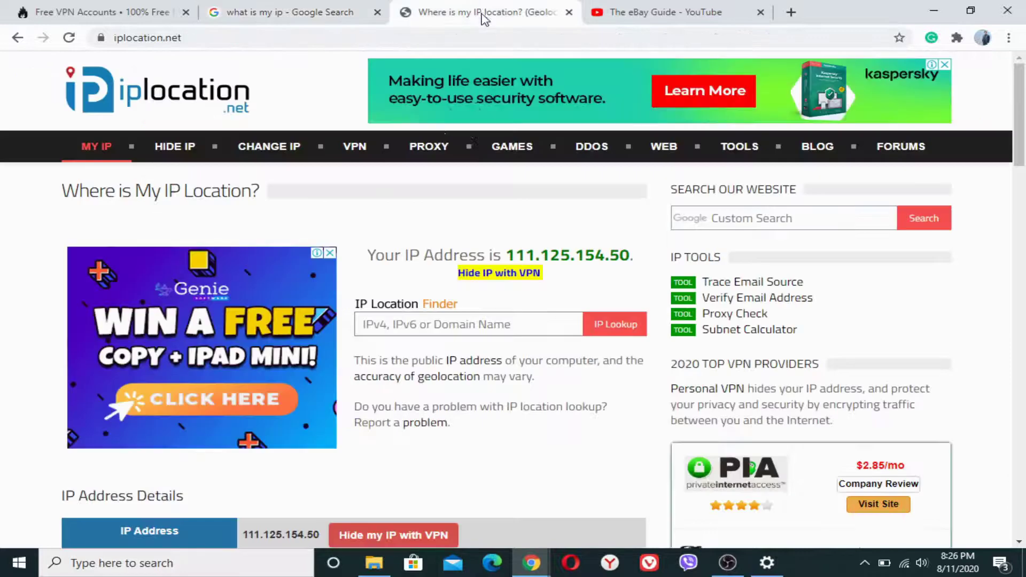
pyautogui.click(469, 320)
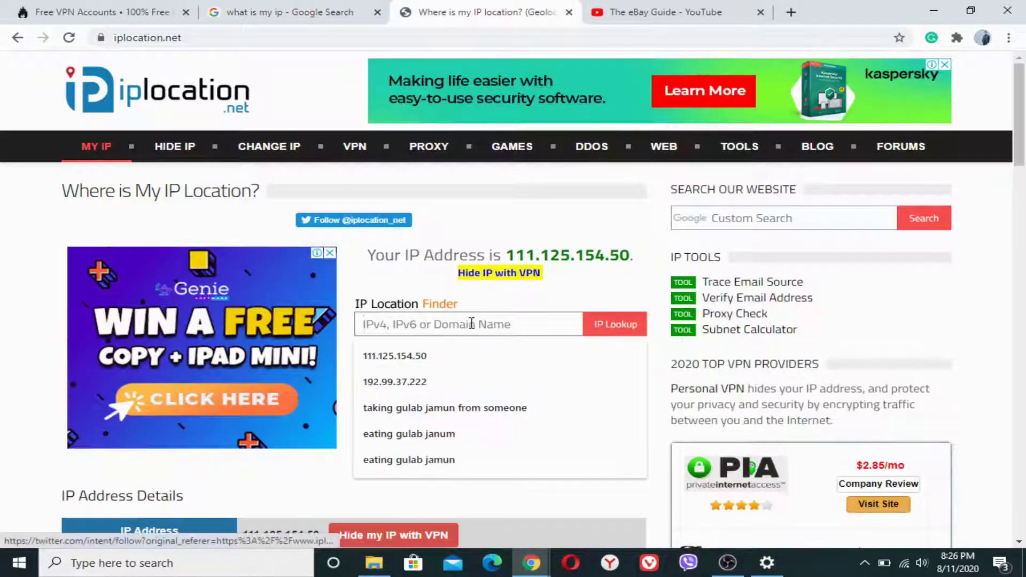
pyautogui.hotkey('ctrl', 'v')
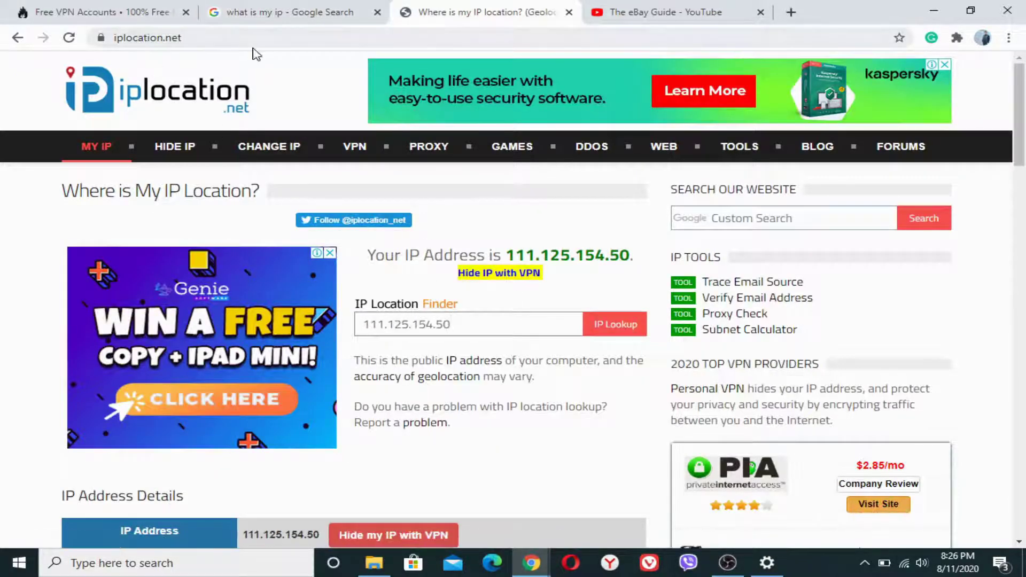
pyautogui.click(610, 324)
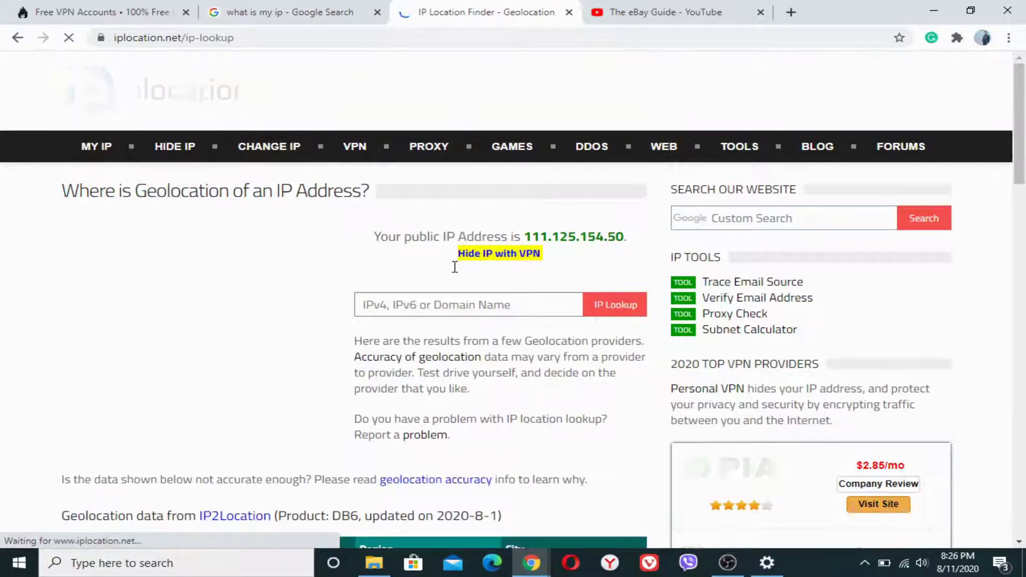
pyautogui.scroll(-5, 453, 267)
pyautogui.scroll(-5, 454, 267)
pyautogui.scroll(2, 382, 273)
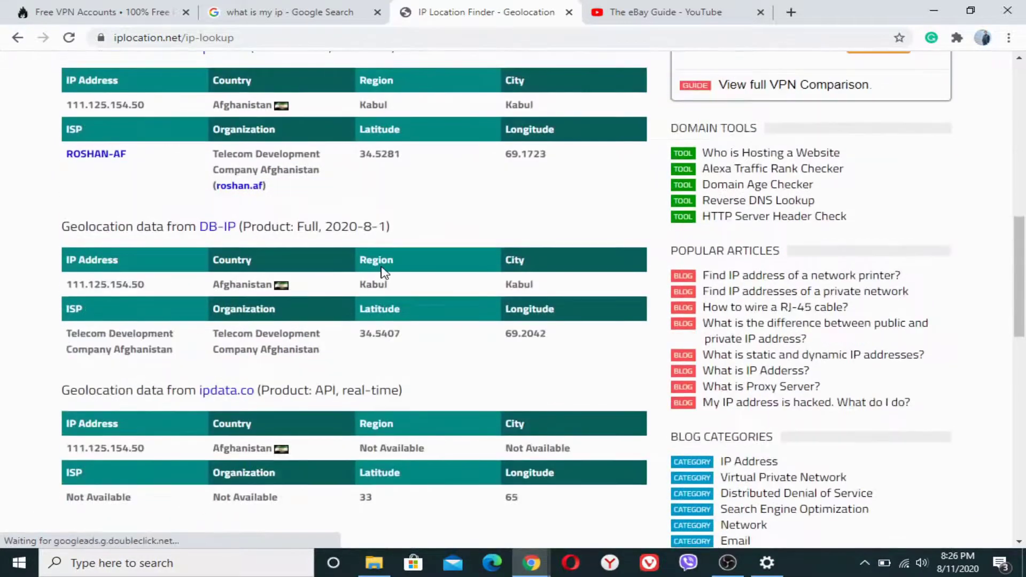
pyautogui.scroll(2, 425, 273)
pyautogui.scroll(1, 414, 271)
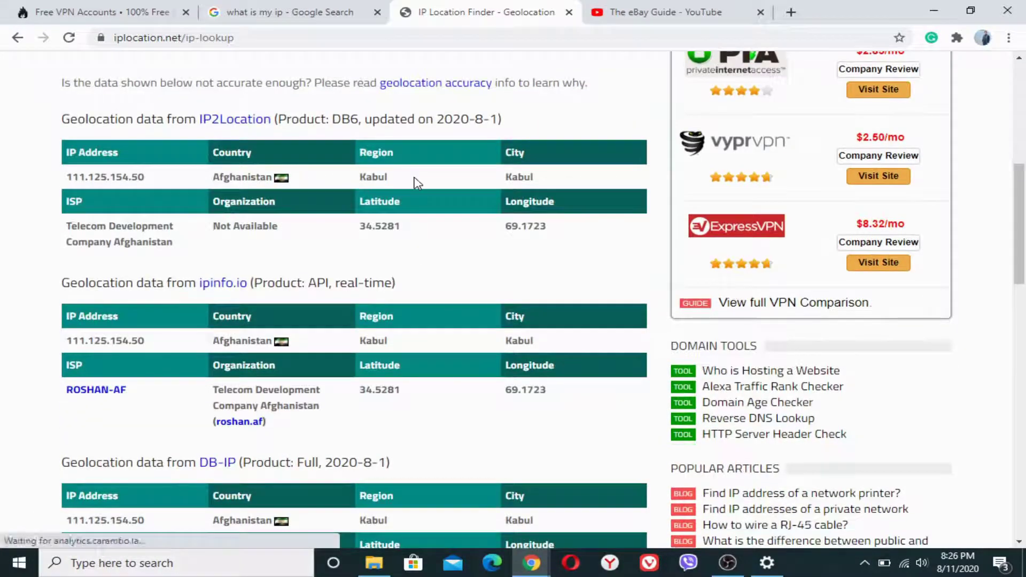
pyautogui.scroll(5, 467, 216)
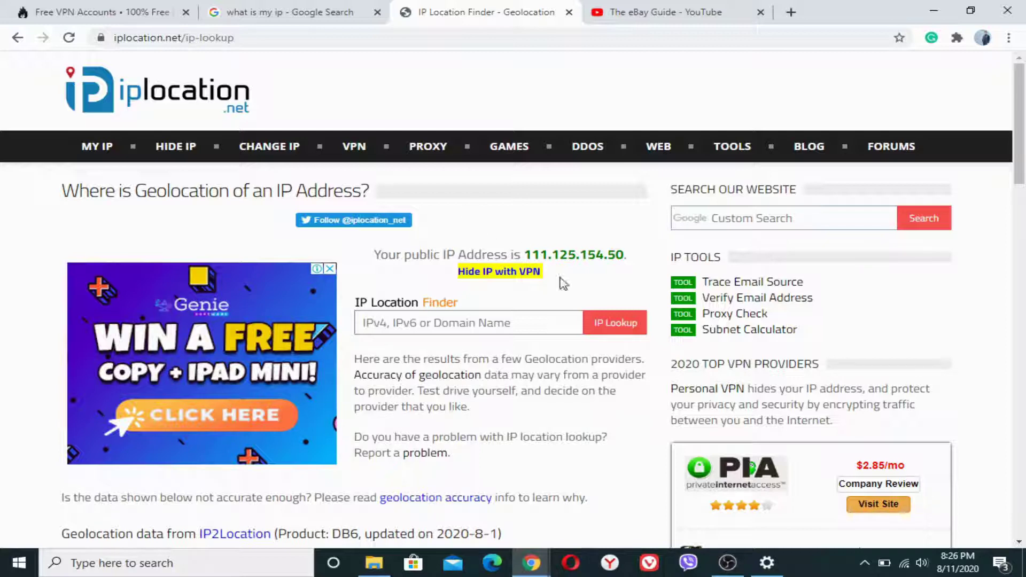
# Step: Connect the VPNBOOK VPN and reload Google's result to show the new IP 198.27.69.198
pyautogui.click(767, 563)
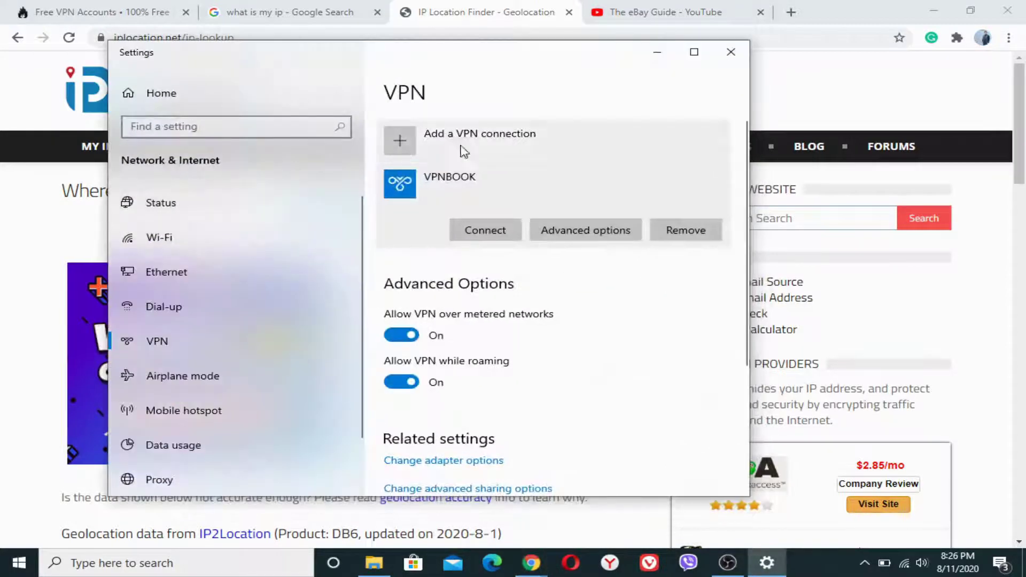
pyautogui.click(485, 230)
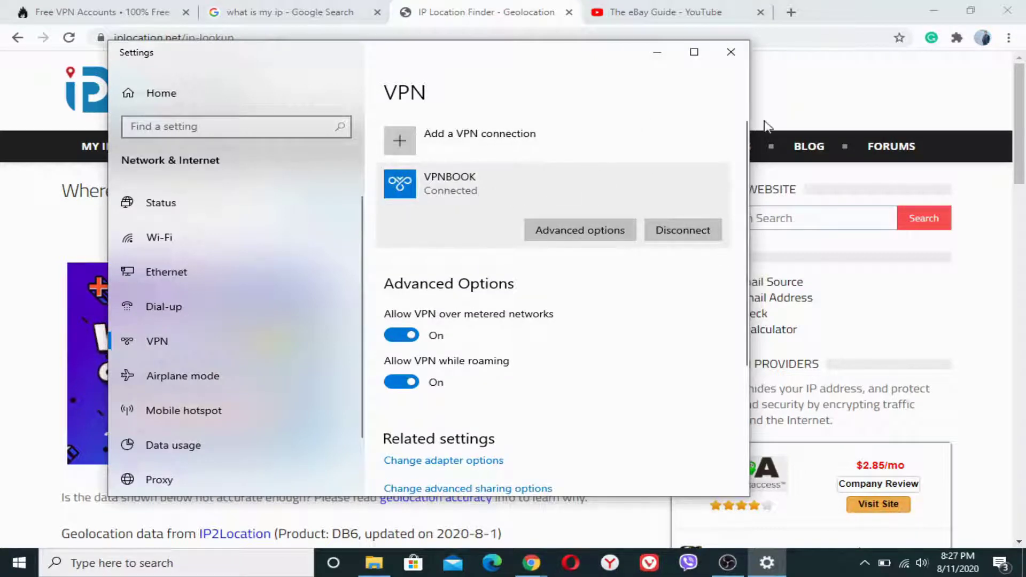
pyautogui.click(826, 93)
pyautogui.click(273, 12)
pyautogui.click(68, 39)
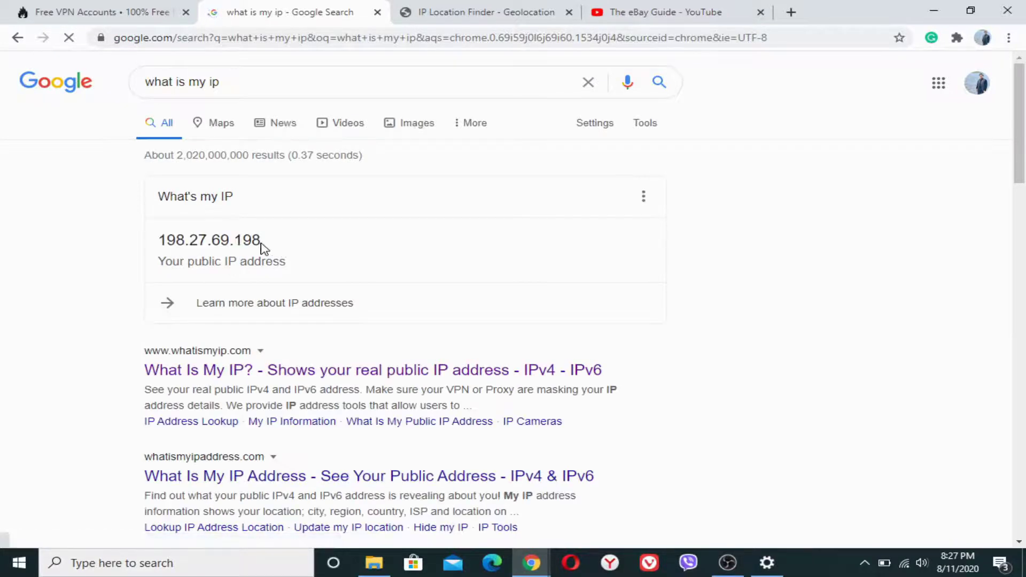
# Step: Look up the new address 198.27.69.198 on iplocation.net, locating it in Quebec, Canada
pyautogui.doubleClick(220, 242)
pyautogui.hotkey('ctrl', 'c')
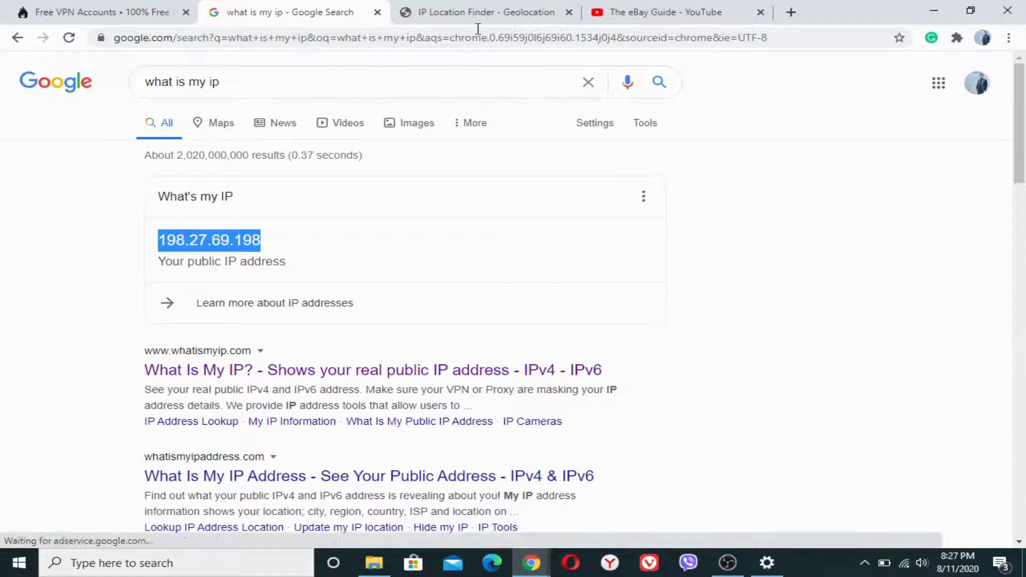
pyautogui.click(481, 16)
pyautogui.click(378, 323)
pyautogui.hotkey('ctrl', 'v')
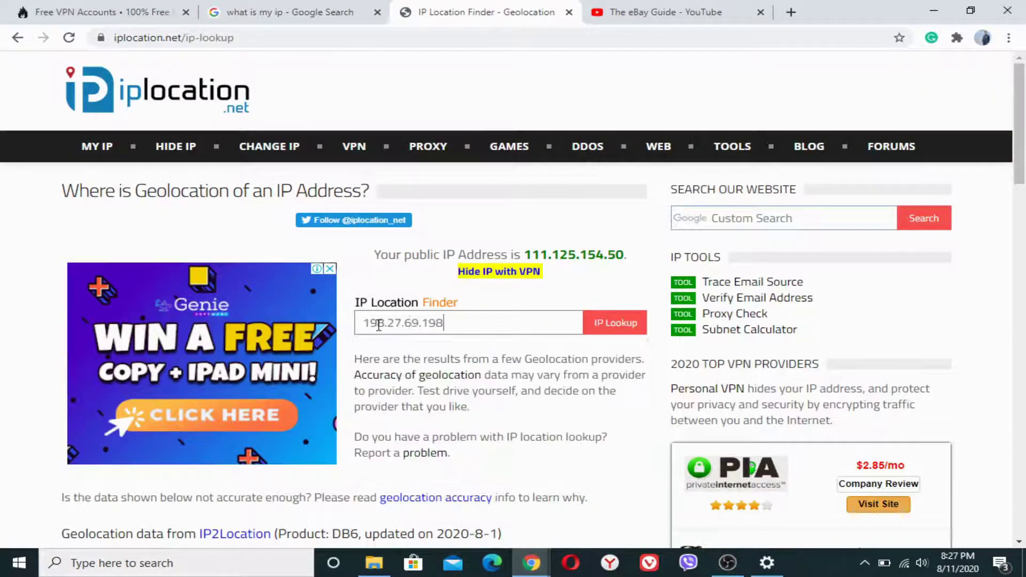
pyautogui.click(602, 330)
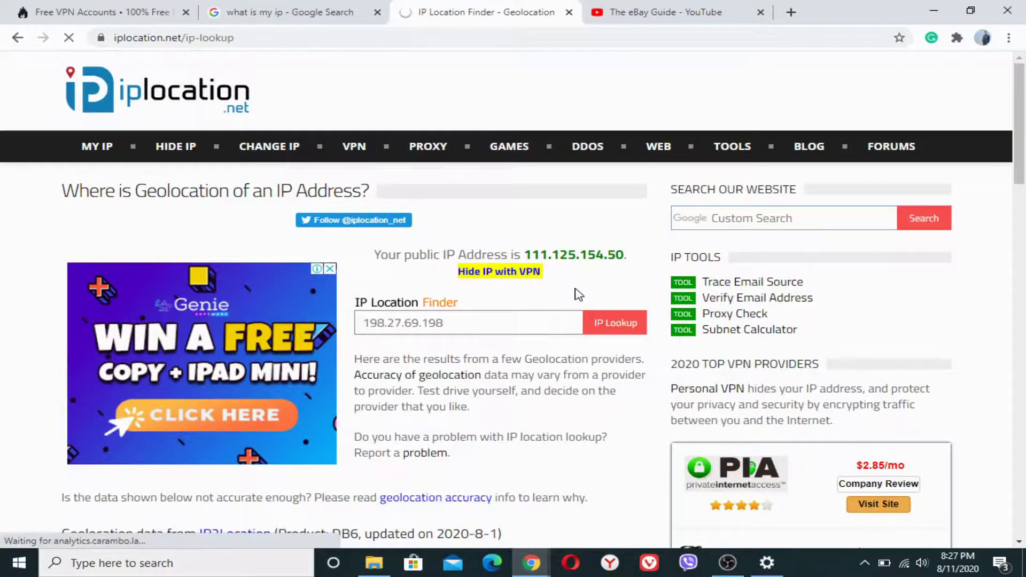
pyautogui.scroll(-3, 513, 291)
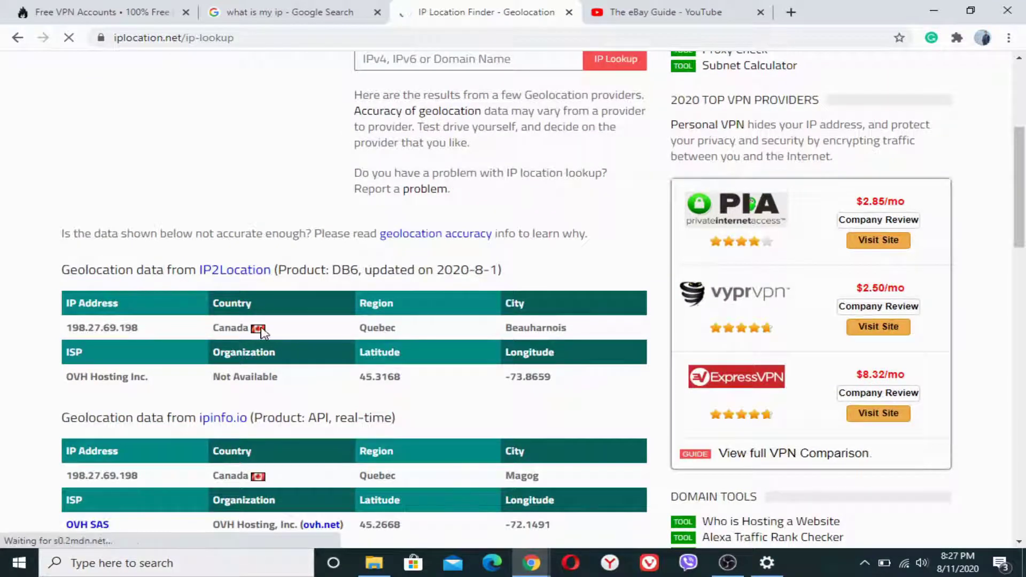
pyautogui.scroll(3, 284, 330)
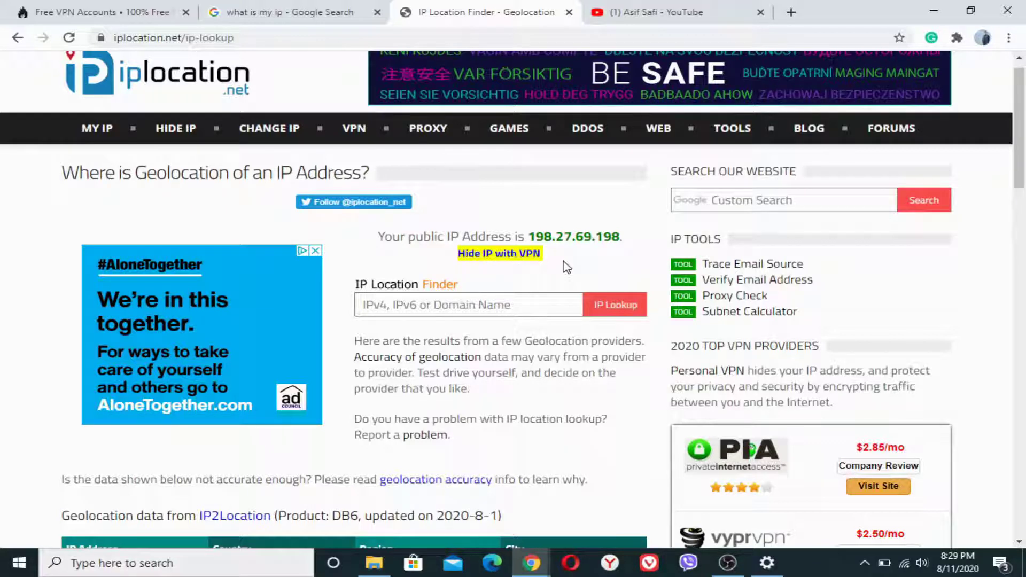
# Step: Subscribe to the YouTube channel and set its bell notifications to All
pyautogui.click(666, 13)
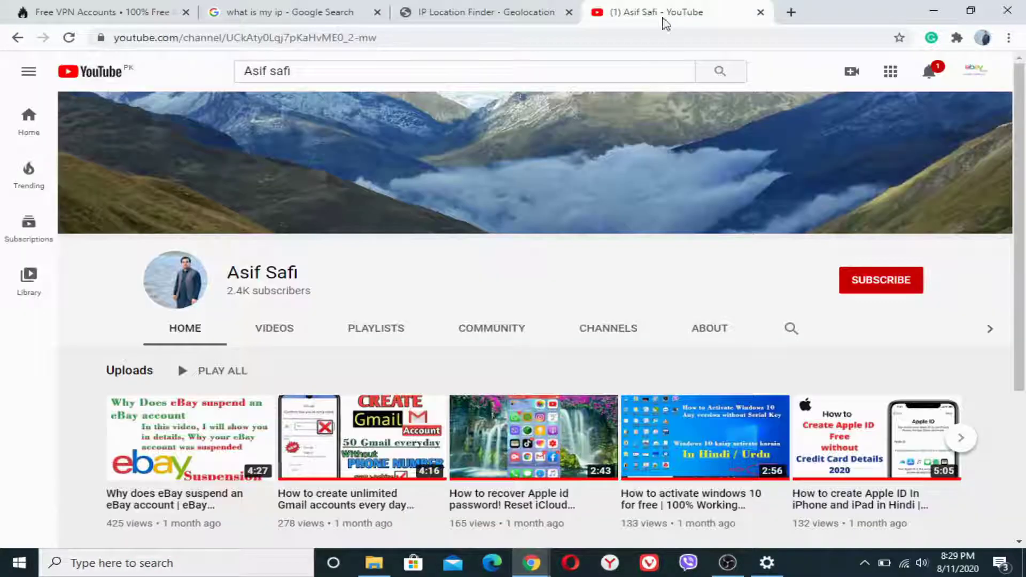
pyautogui.click(872, 287)
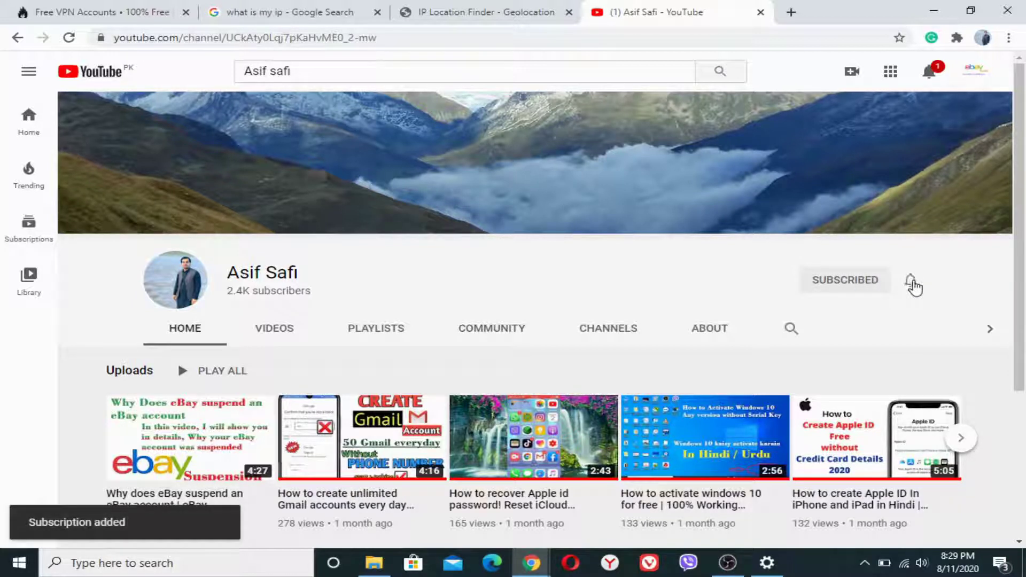
pyautogui.click(912, 283)
pyautogui.click(882, 313)
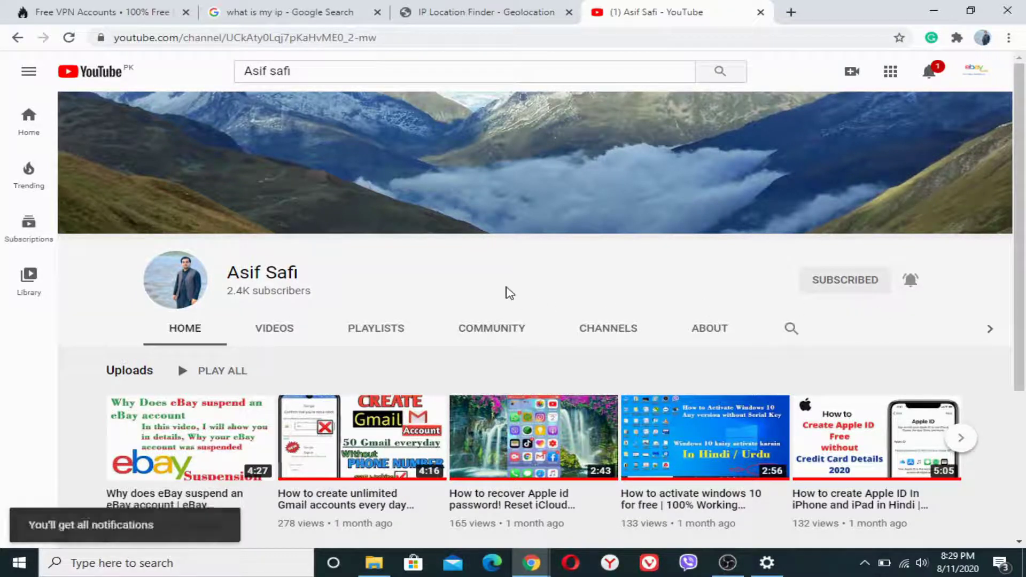
pyautogui.scroll(-3, 508, 293)
pyautogui.scroll(3, 508, 293)
pyautogui.scroll(3, 508, 293)
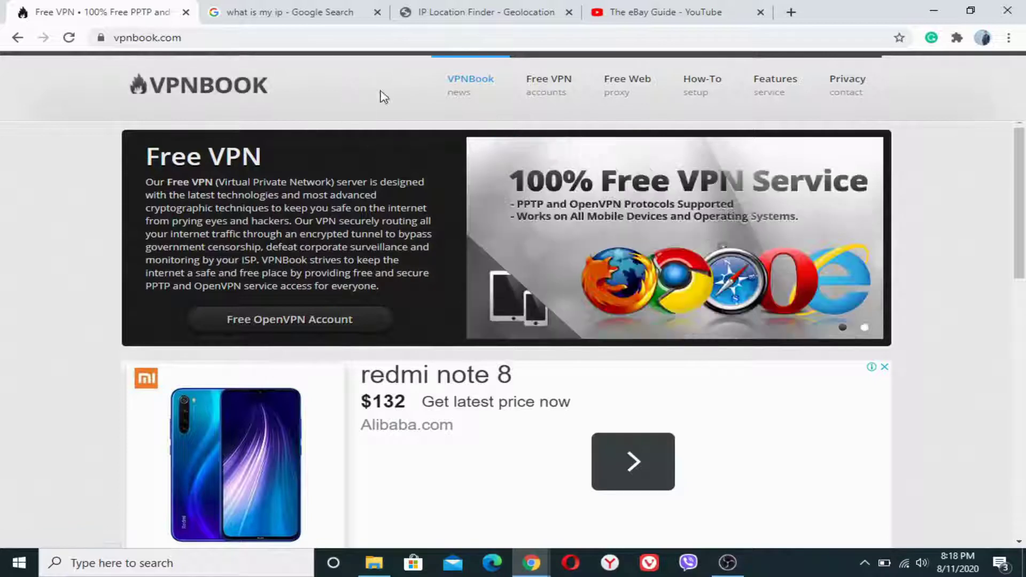
# Step: Open VPNBook's Free VPN page listing the PPTP servers and shared login details
pyautogui.click(545, 85)
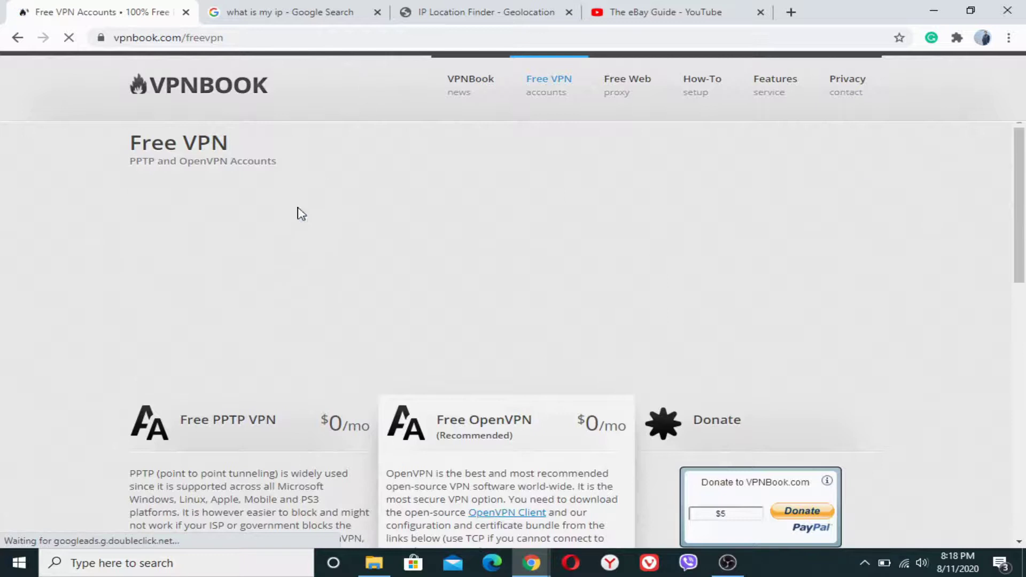
pyautogui.scroll(-3, 296, 213)
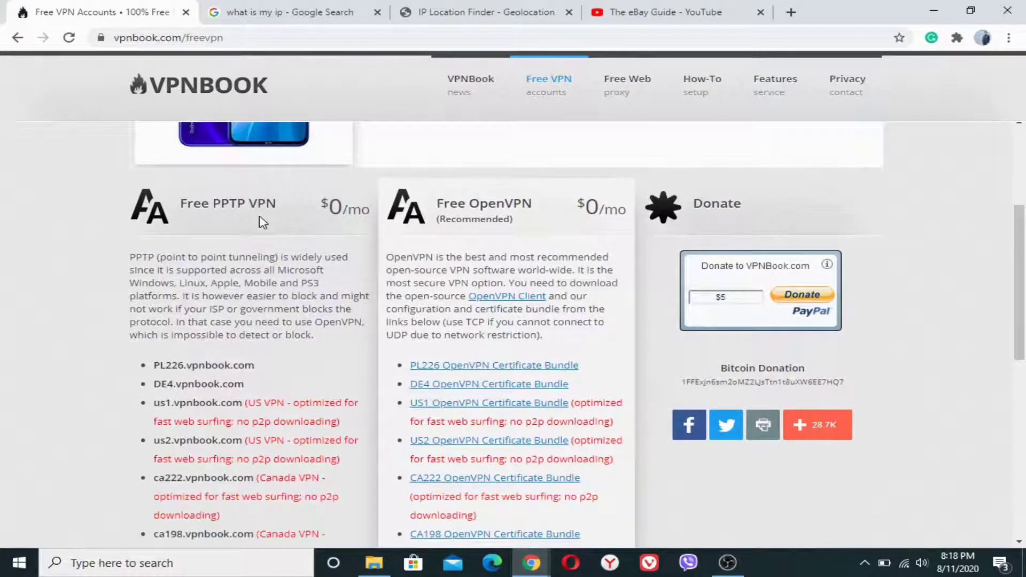
pyautogui.scroll(-2, 259, 221)
pyautogui.scroll(-1, 259, 223)
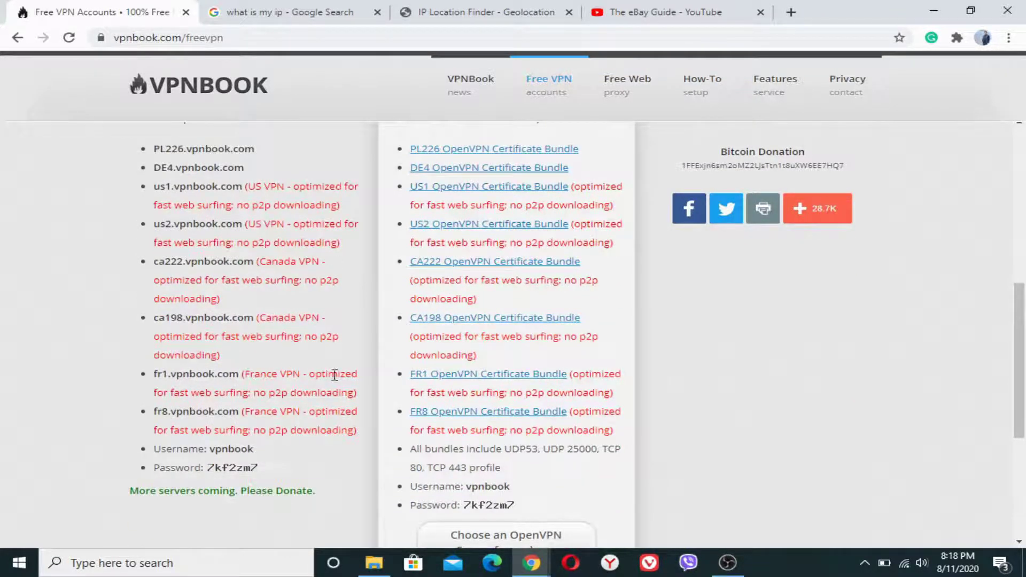
# Step: Go to the VPN page of Network & Internet settings via the network tray icon
pyautogui.rightClick(903, 565)
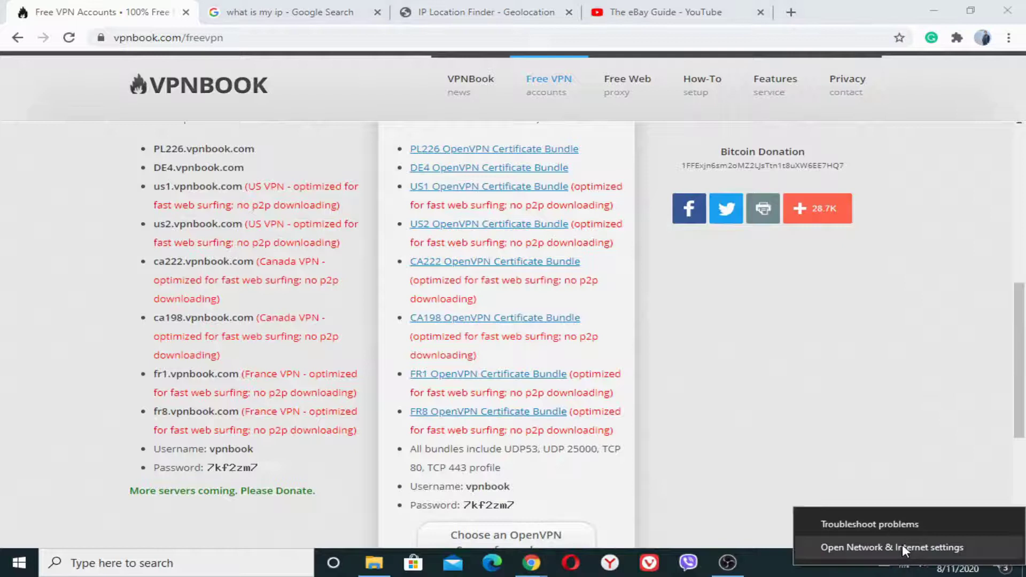
pyautogui.click(904, 547)
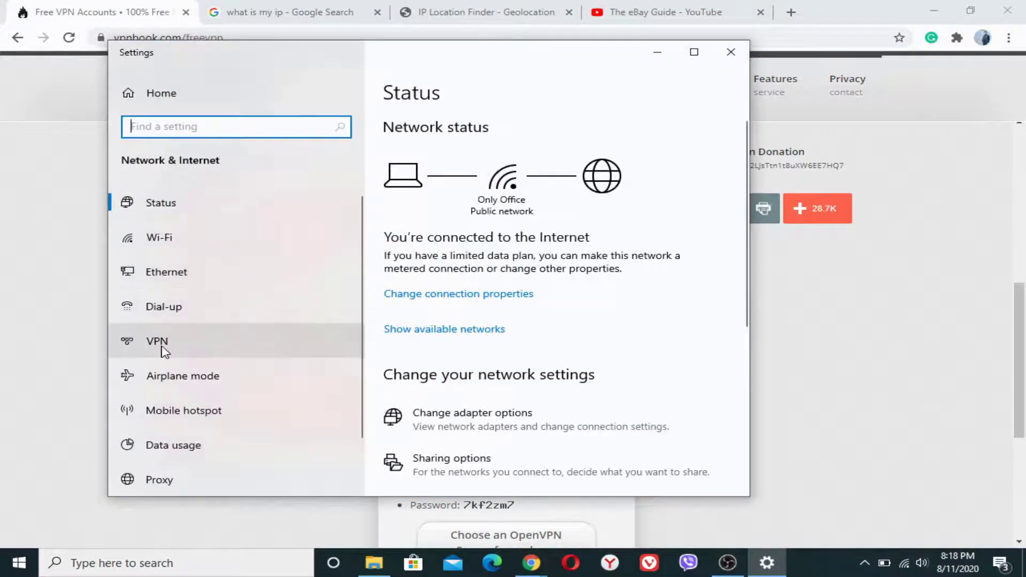
pyautogui.click(245, 337)
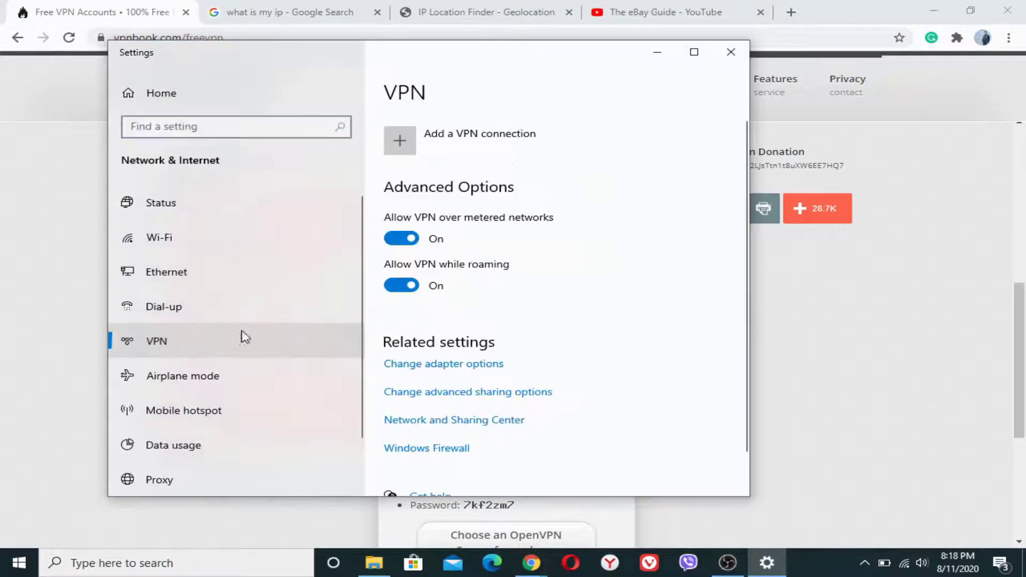
# Step: Start a new VPN connection with Windows (built-in) provider, named VPNBOOK
pyautogui.click(401, 142)
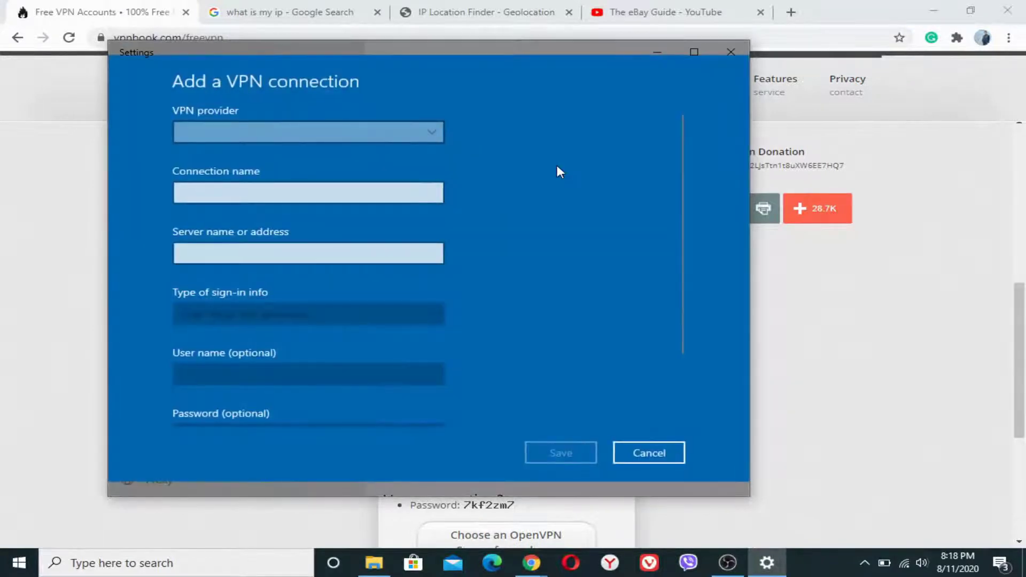
pyautogui.click(357, 140)
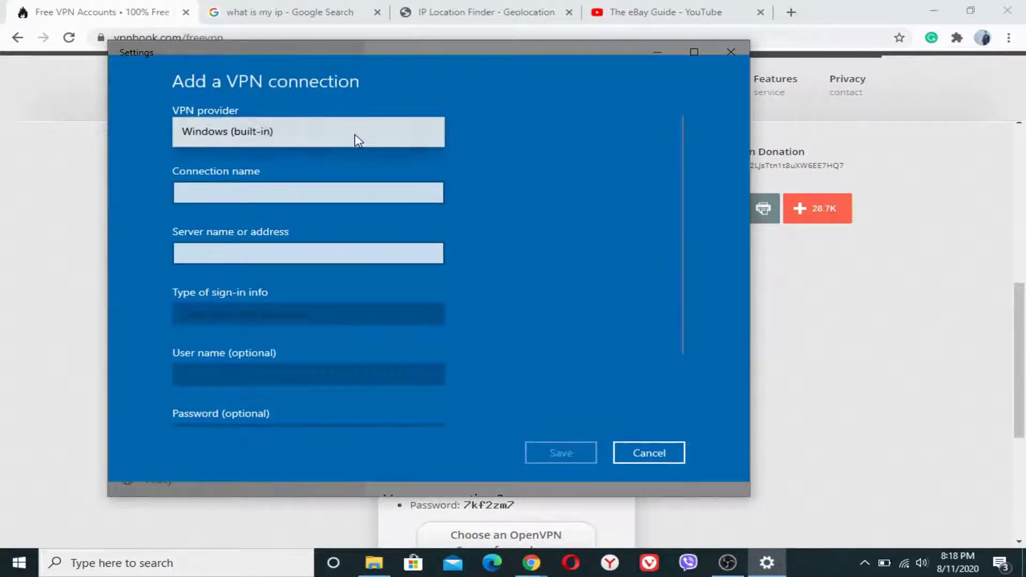
pyautogui.click(244, 134)
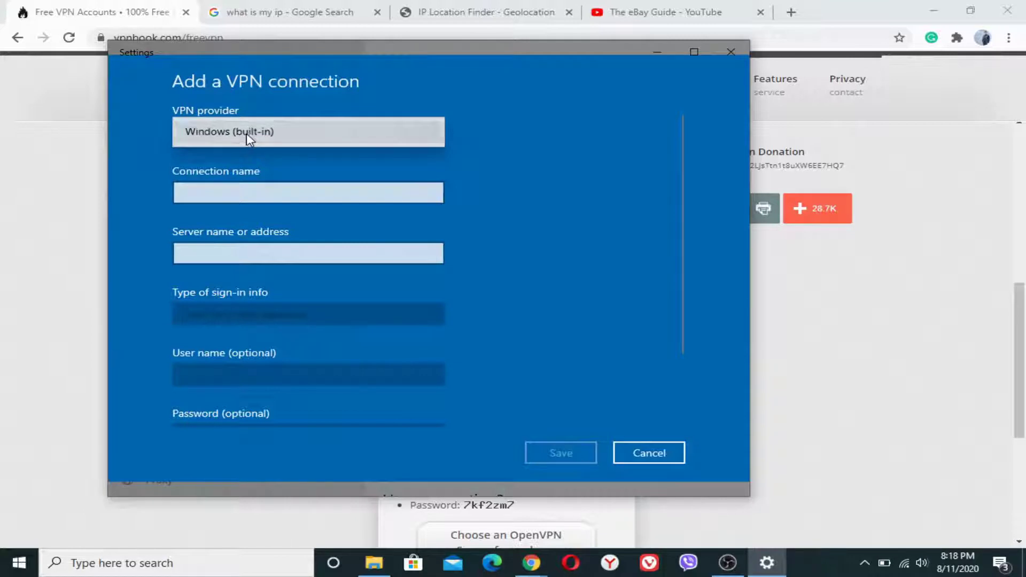
pyautogui.click(323, 195)
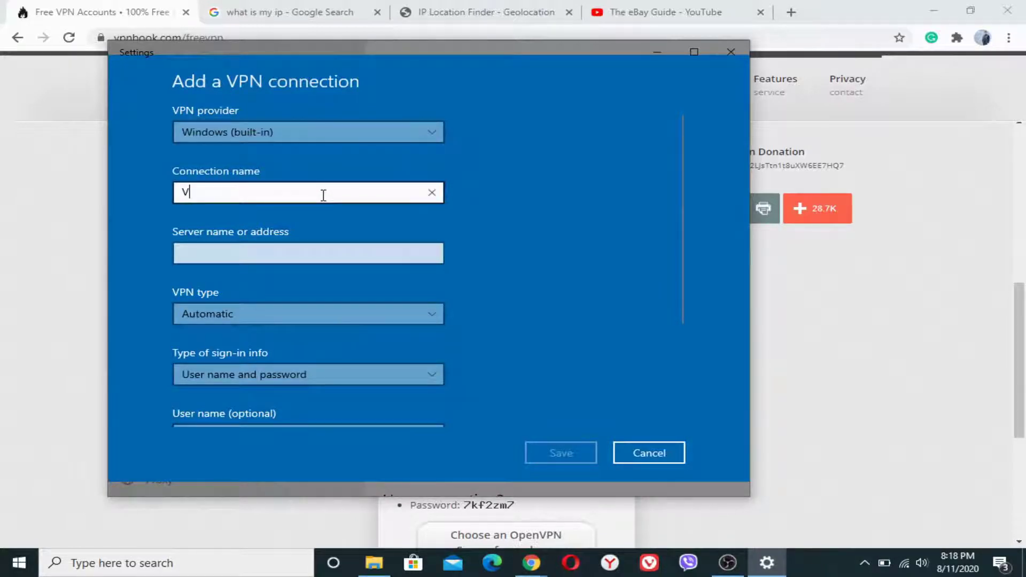
pyautogui.write('PNBOOK')
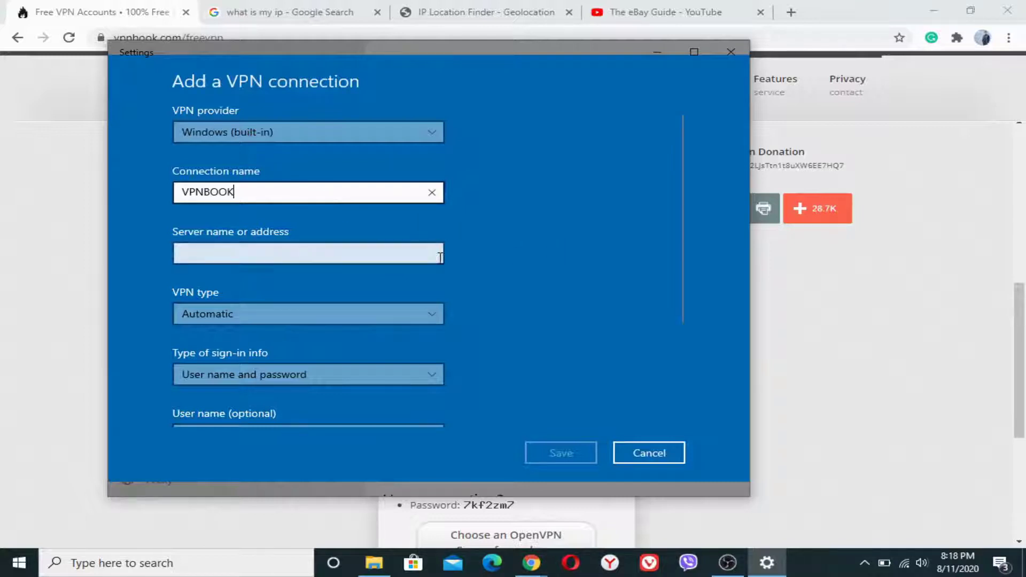
# Step: Copy ca198.vpnbook.com from VPNBook's server list into the Server name field
pyautogui.click(806, 305)
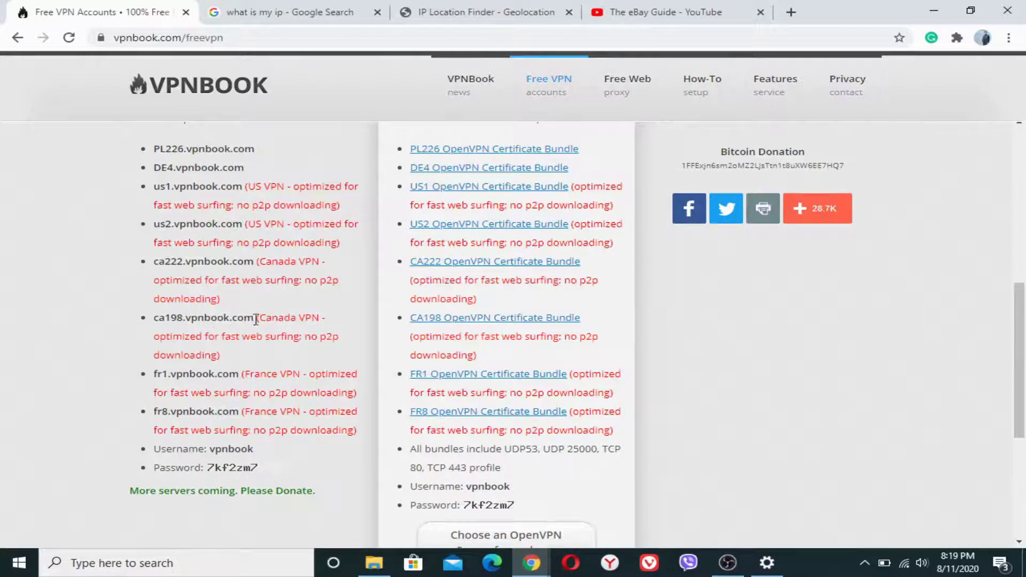
pyautogui.moveTo(152, 318); pyautogui.dragTo(254, 319)
pyautogui.hotkey('ctrl', 'c')
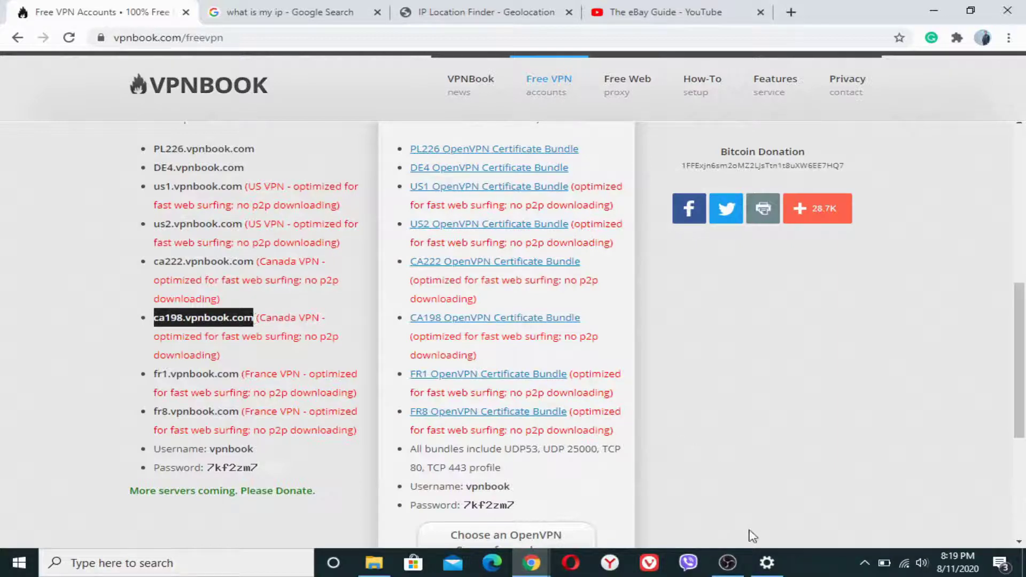
pyautogui.click(767, 563)
pyautogui.click(315, 244)
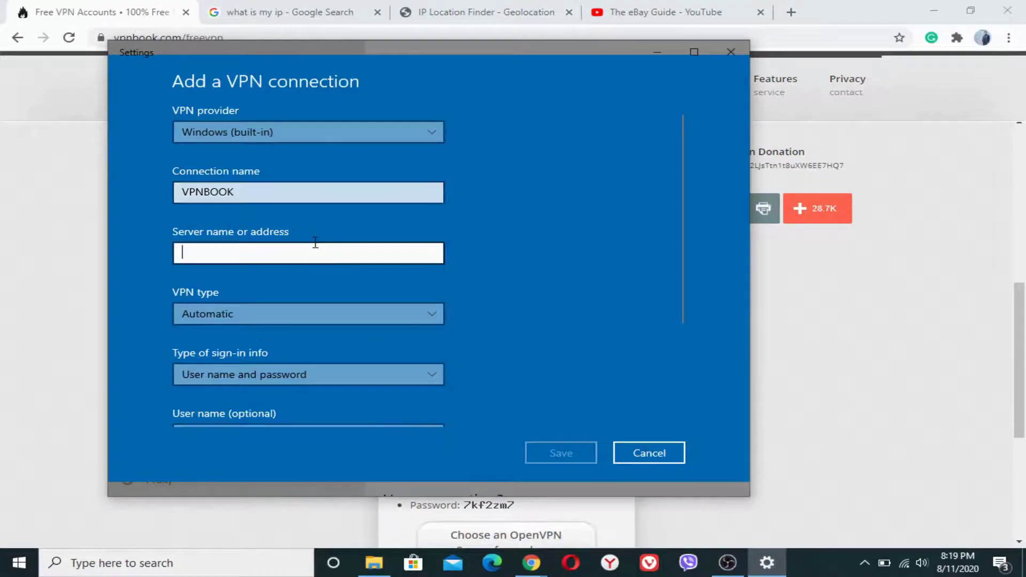
pyautogui.hotkey('ctrl', 'v')
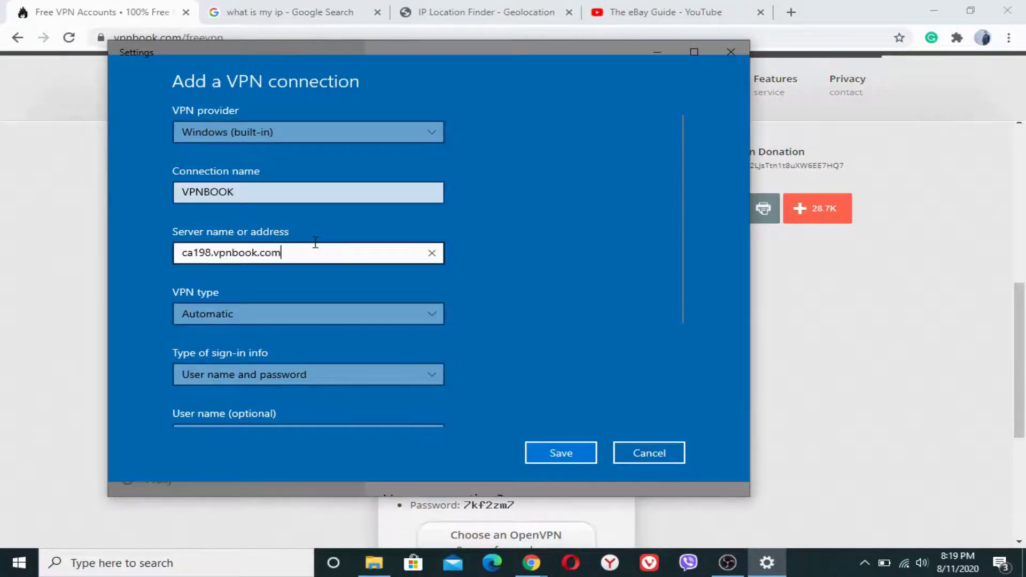
# Step: Set VPN type to PPTP with user name and password sign-in, and save VPNBOOK
pyautogui.click(298, 316)
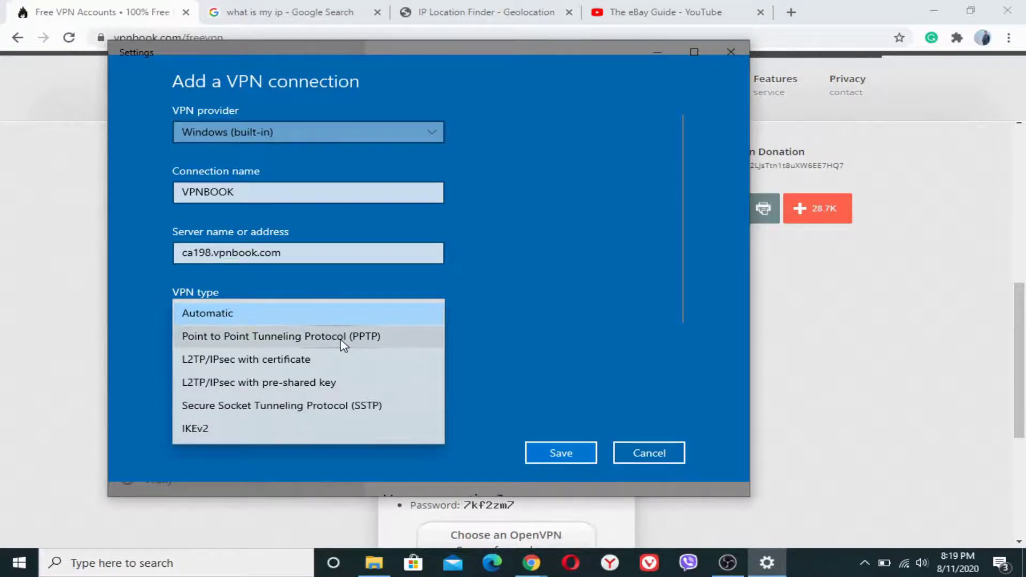
pyautogui.click(358, 341)
pyautogui.scroll(2, 89, 309)
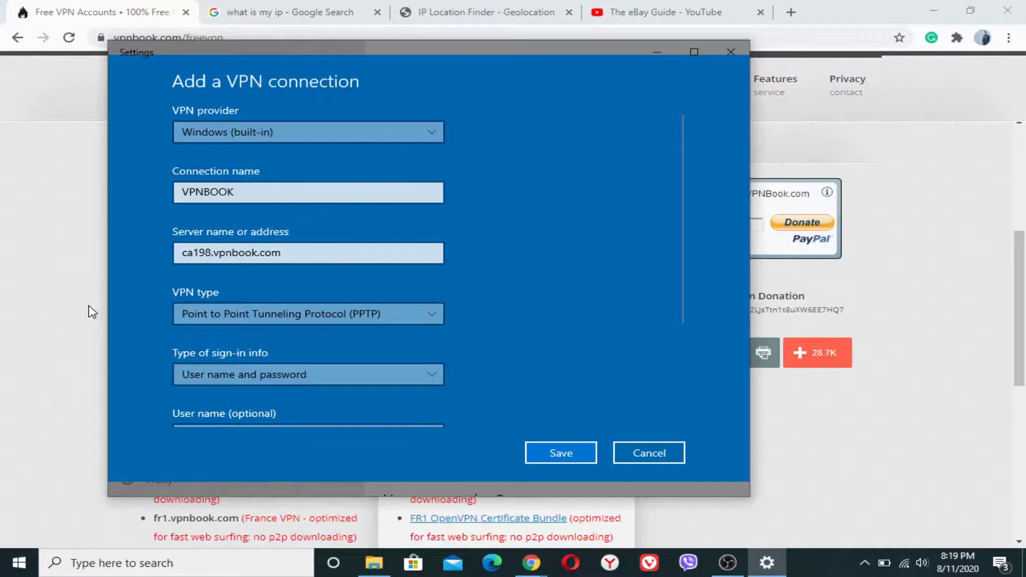
pyautogui.click(89, 309)
pyautogui.scroll(3, 152, 328)
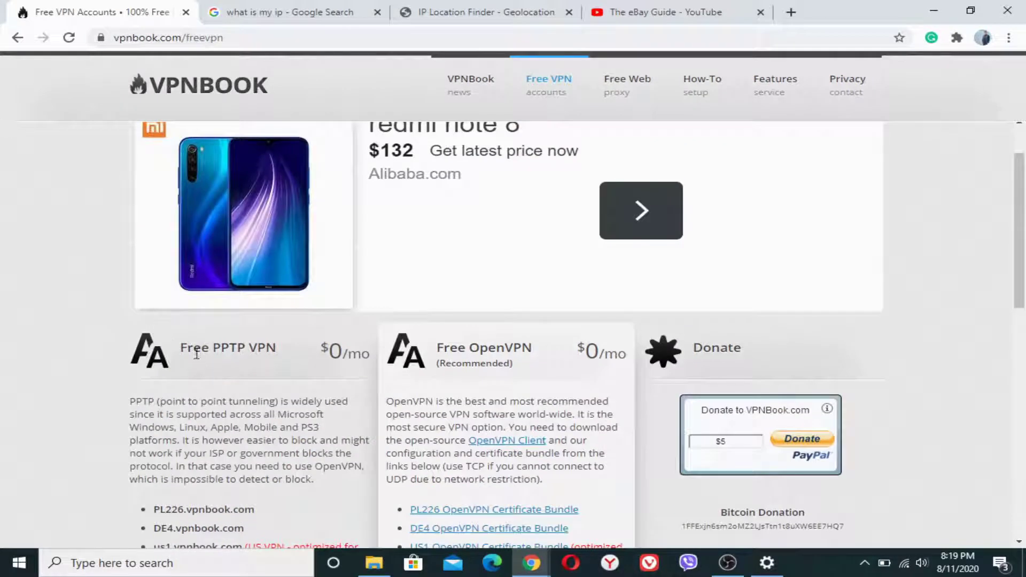
pyautogui.click(767, 564)
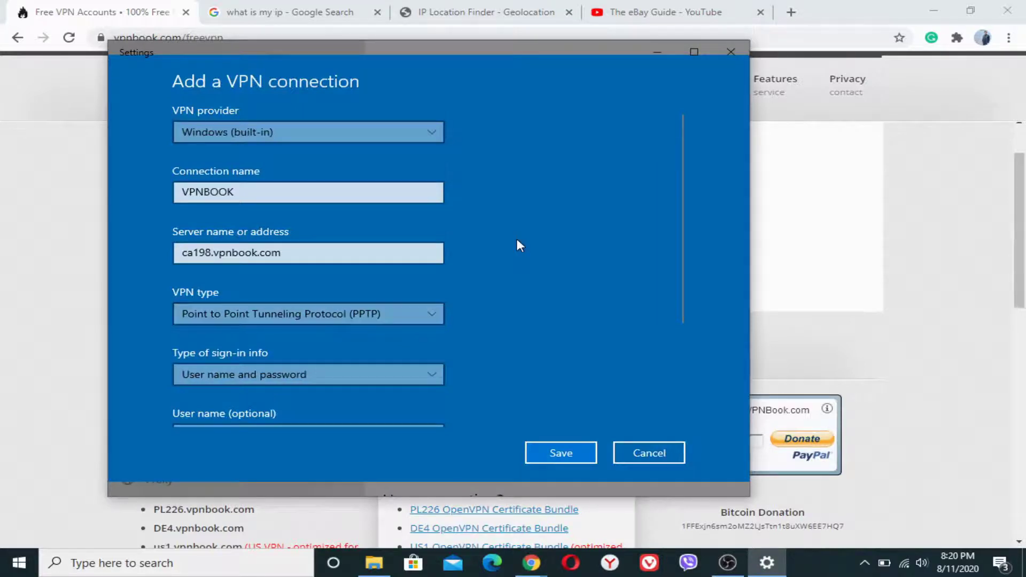
pyautogui.scroll(-3, 517, 239)
pyautogui.click(376, 228)
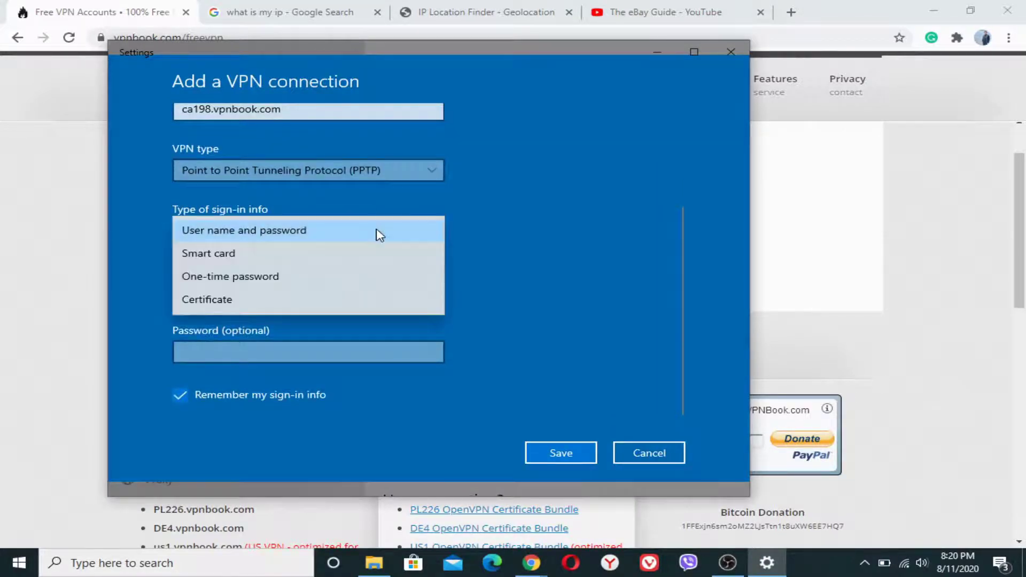
pyautogui.click(297, 229)
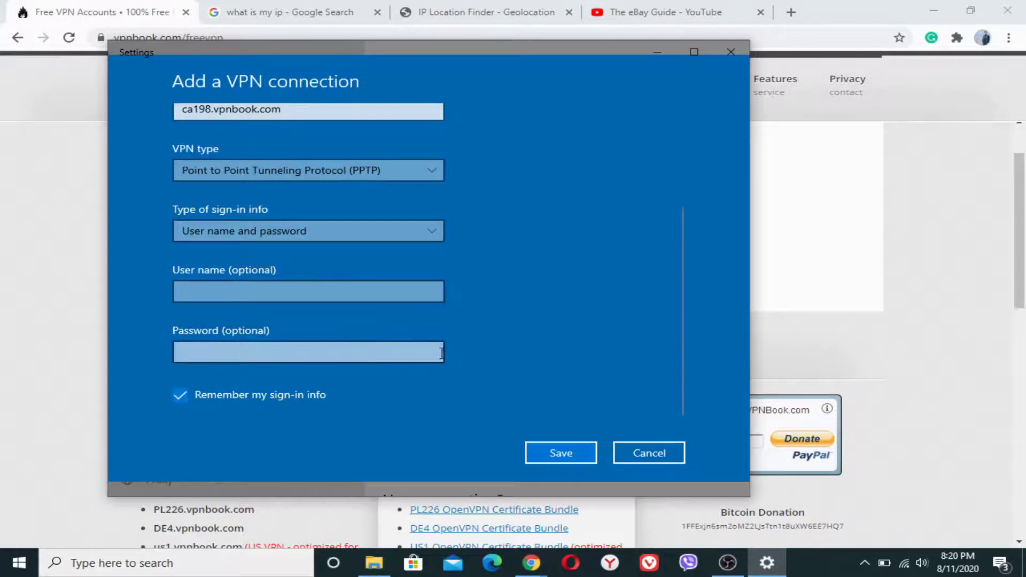
pyautogui.click(568, 453)
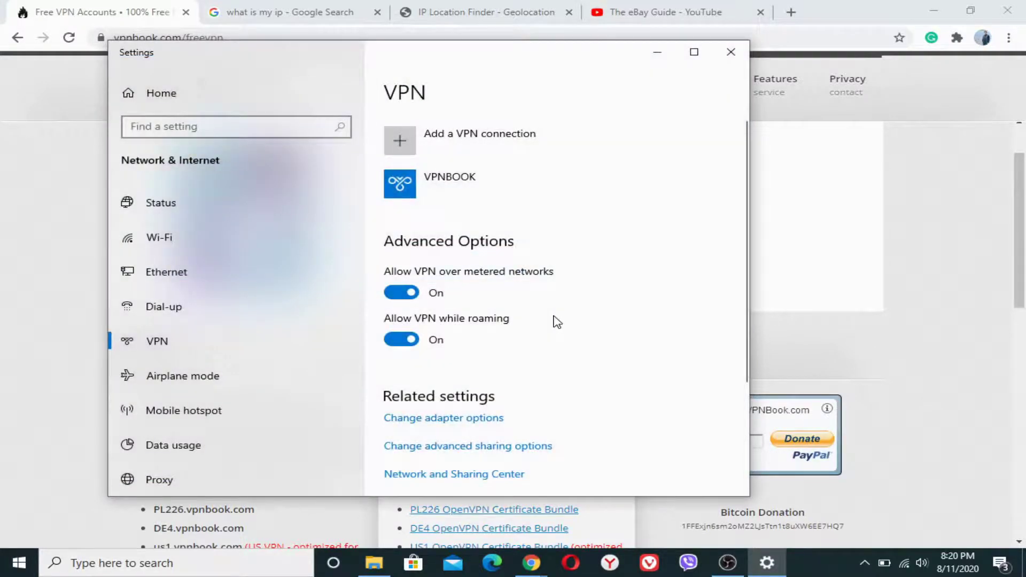
# Step: Start connecting VPNBOOK and enter the user name vpnbook copied from the site
pyautogui.click(430, 183)
pyautogui.click(480, 231)
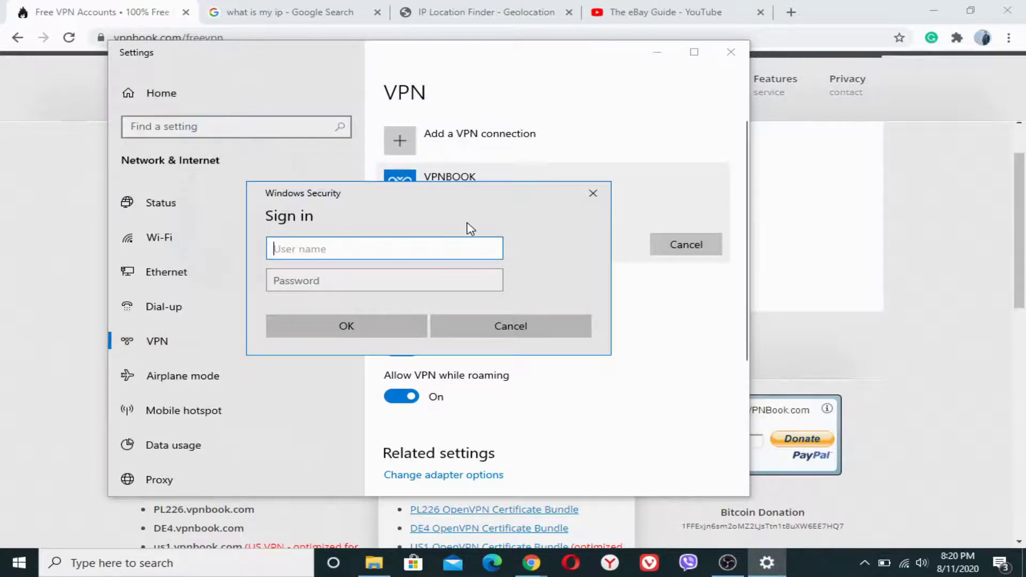
pyautogui.click(51, 264)
pyautogui.scroll(-5, 255, 257)
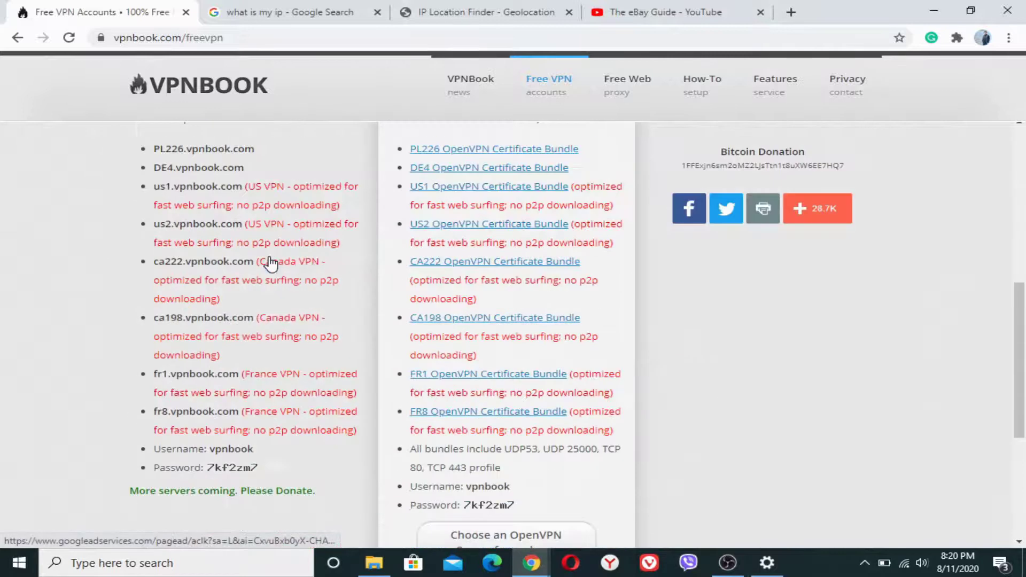
pyautogui.scroll(-2, 271, 264)
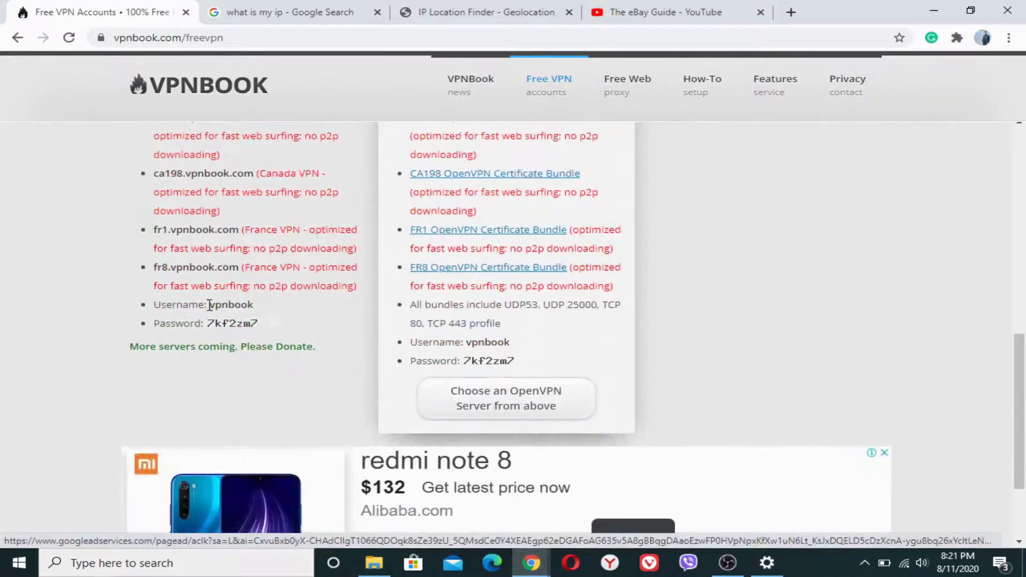
pyautogui.moveTo(209, 305); pyautogui.dragTo(260, 309)
pyautogui.hotkey('ctrl', 'c')
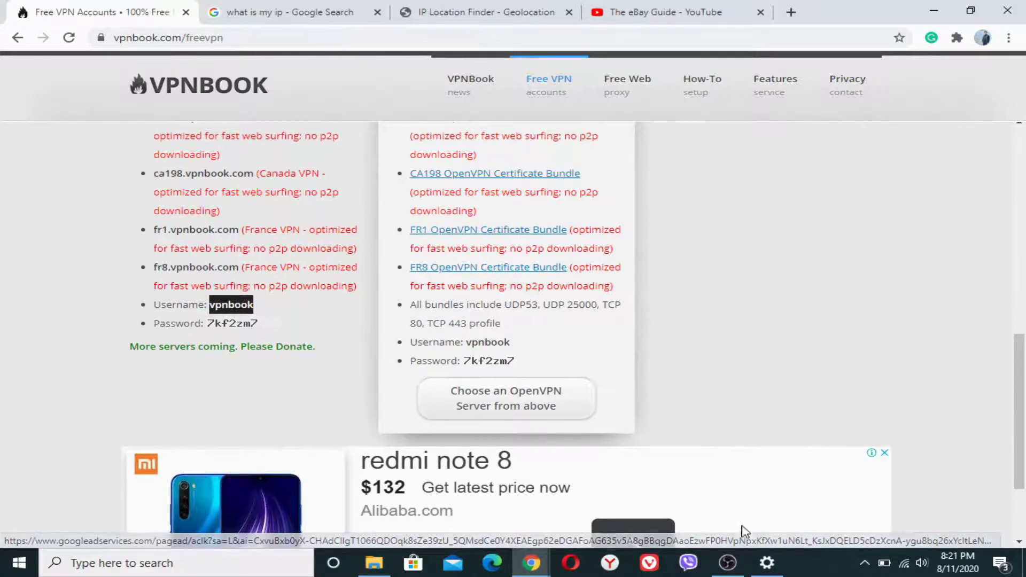
pyautogui.click(767, 562)
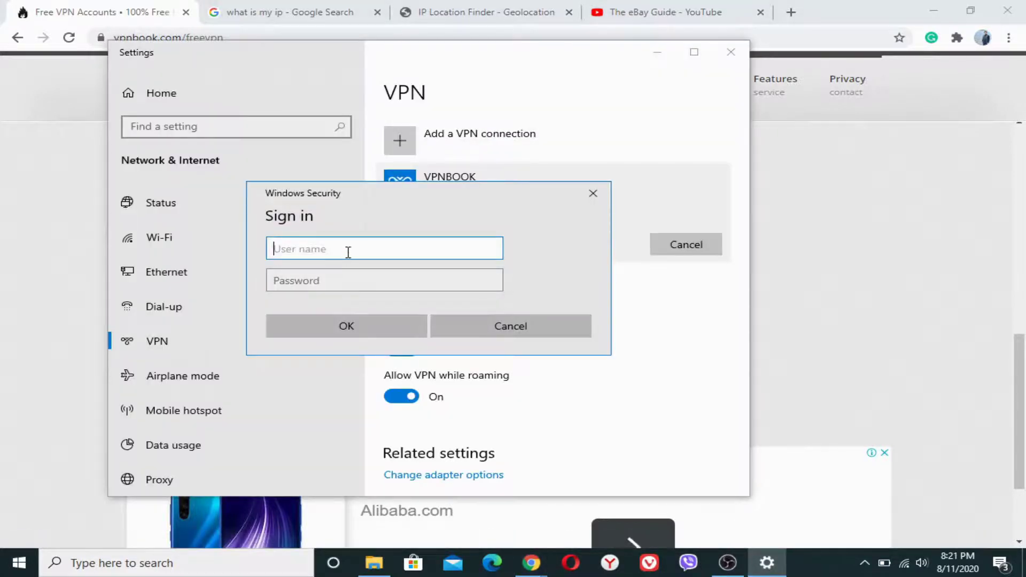
pyautogui.hotkey('ctrl', 'v')
# Step: Enter the site's shared password and sign in to complete the VPNBOOK connection
pyautogui.click(70, 298)
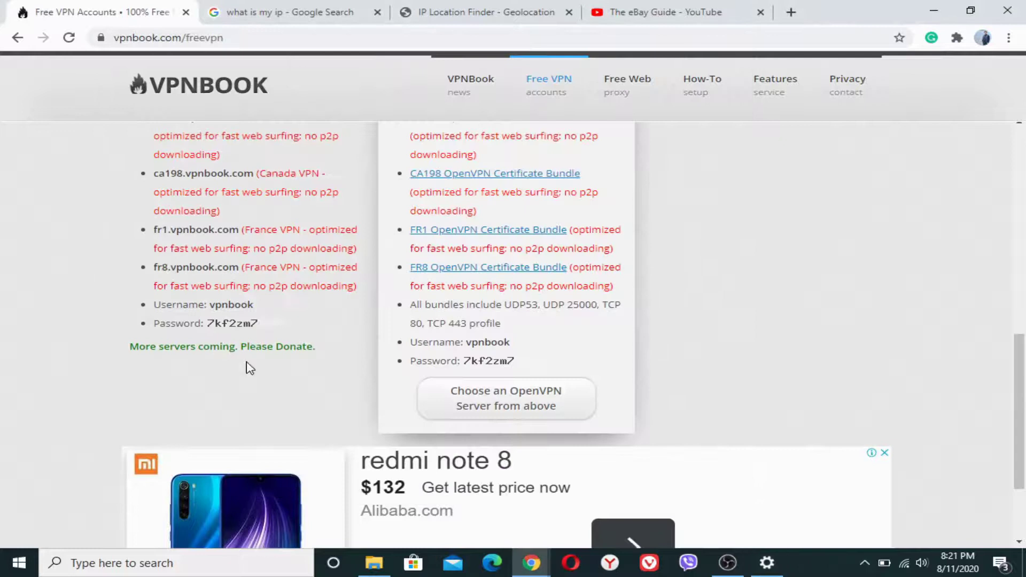
pyautogui.scroll(3, 281, 380)
pyautogui.scroll(-1, 281, 393)
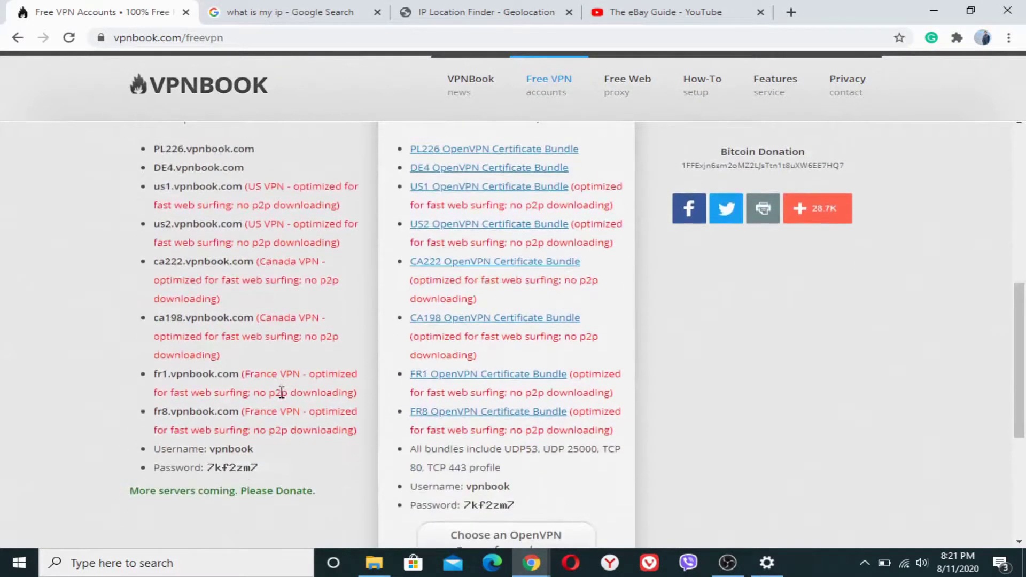
pyautogui.click(765, 564)
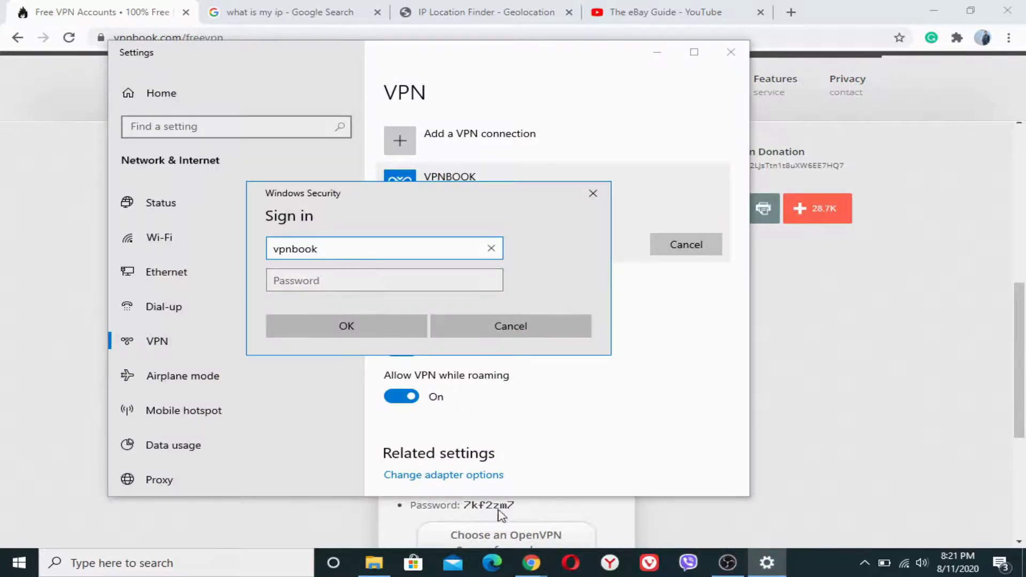
pyautogui.click(386, 281)
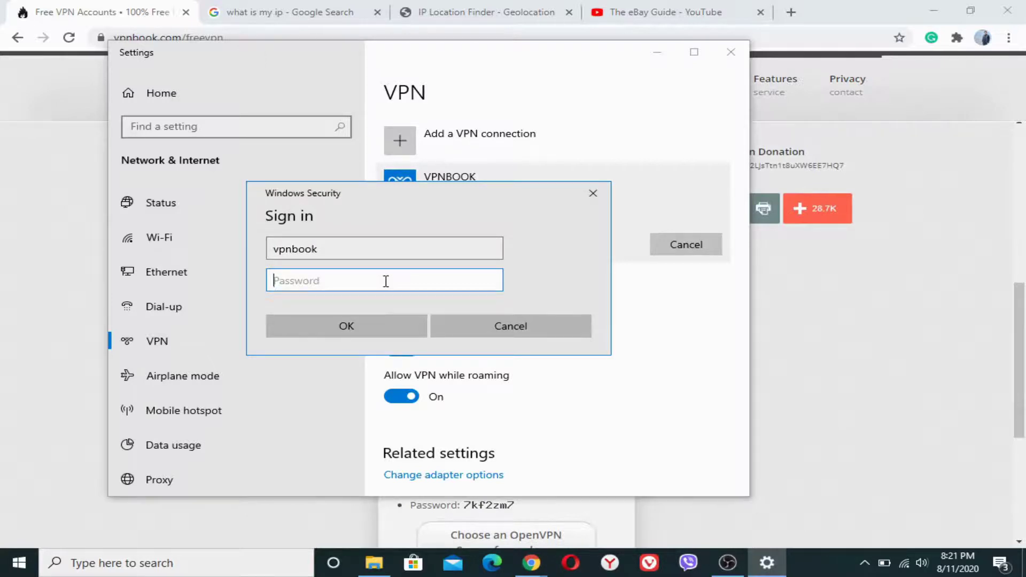
pyautogui.click(364, 325)
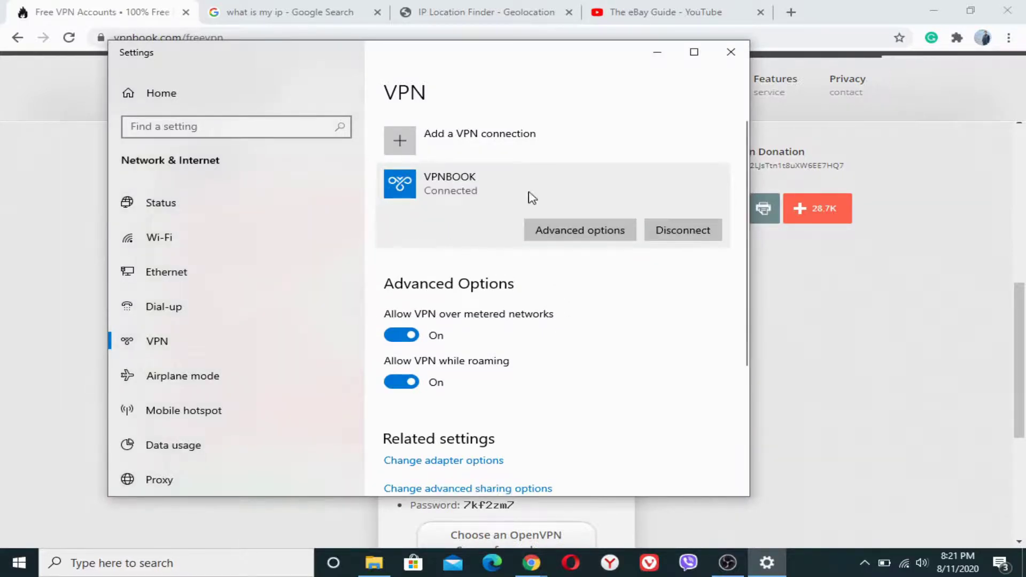
# Step: Refresh Google's 'what is my ip' results to confirm the VPN public IP 198.27.69.198
pyautogui.click(657, 53)
pyautogui.click(293, 13)
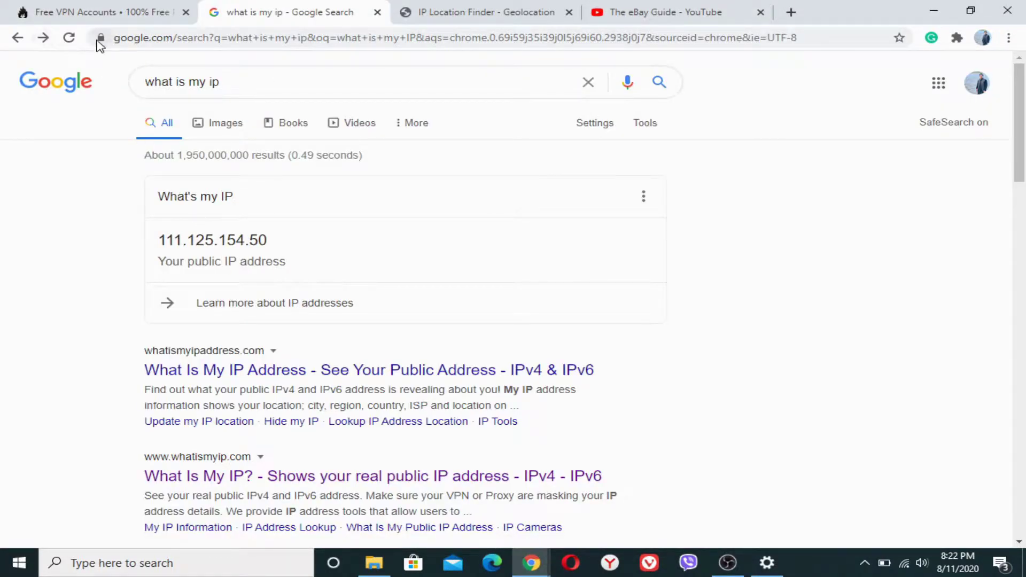
pyautogui.click(69, 37)
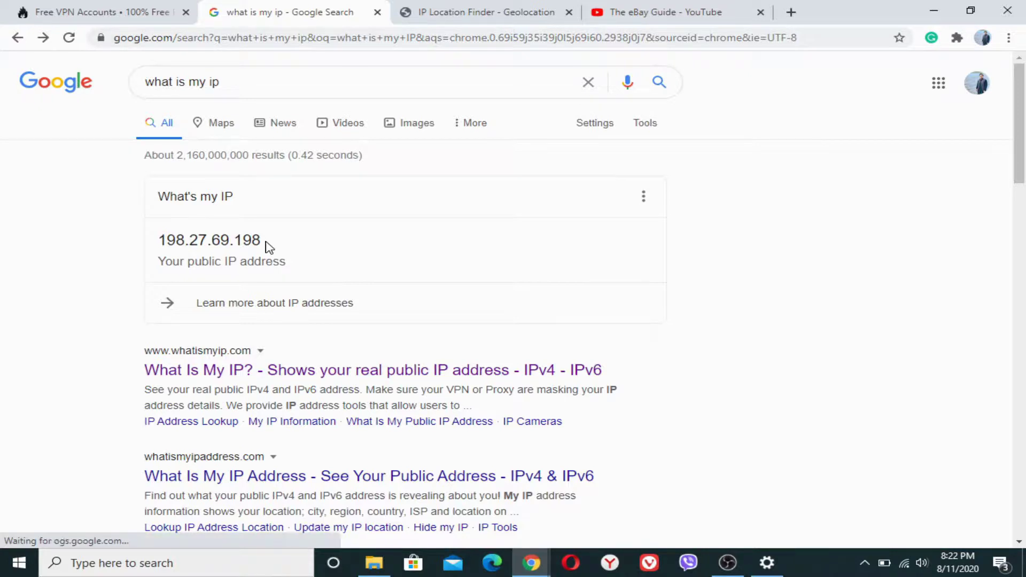
pyautogui.click(767, 563)
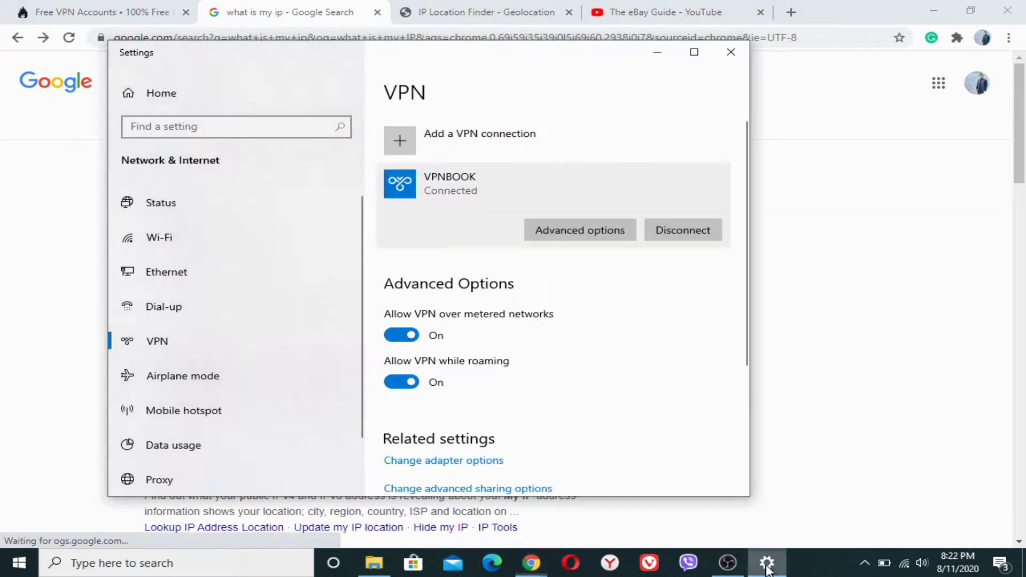
pyautogui.click(682, 232)
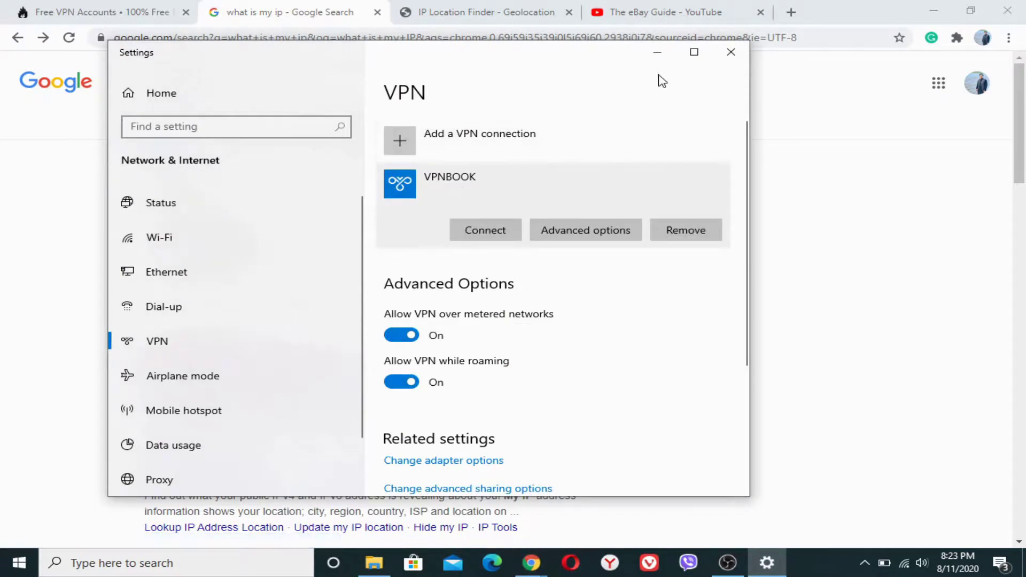
pyautogui.click(662, 53)
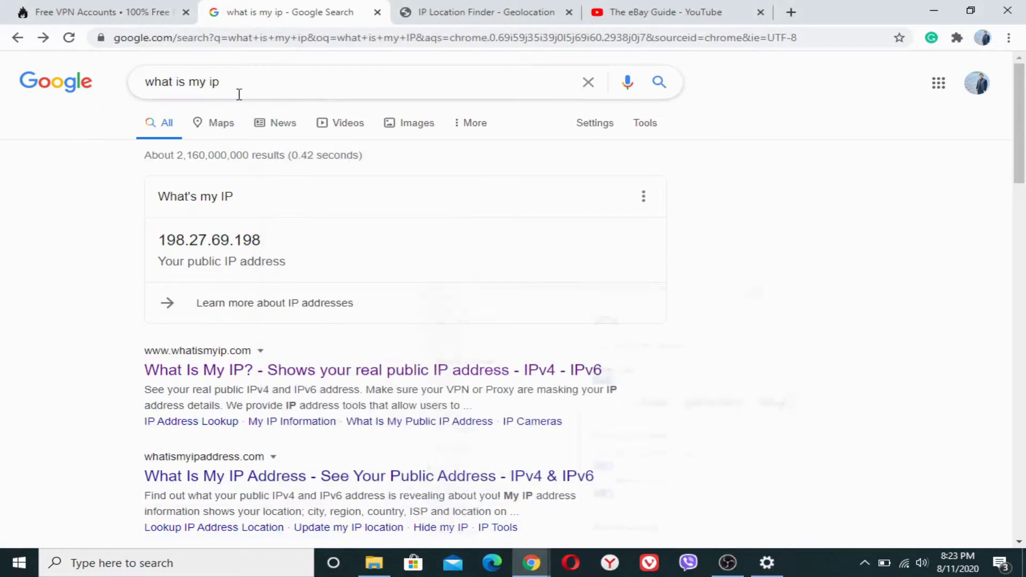
pyautogui.click(69, 38)
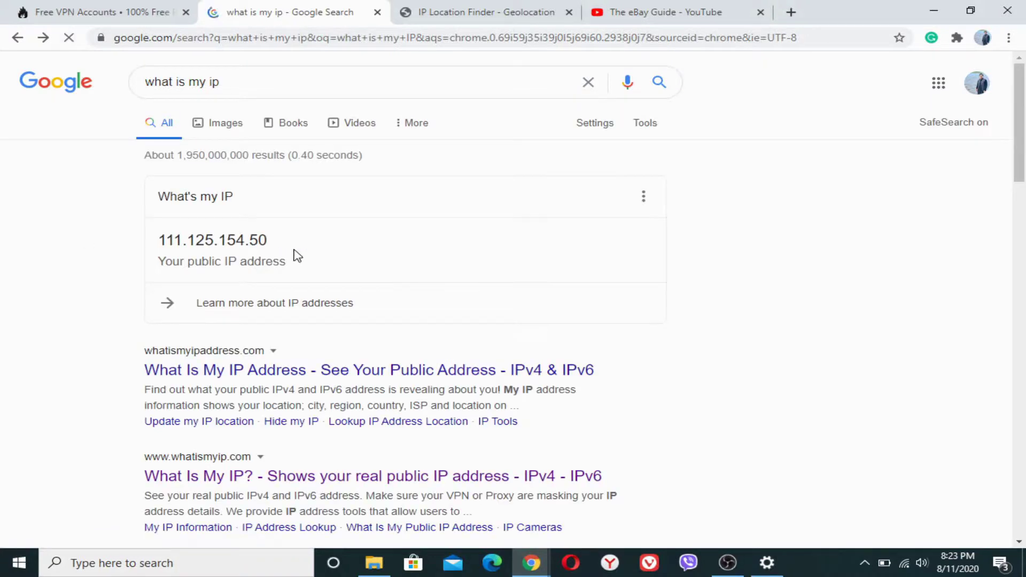